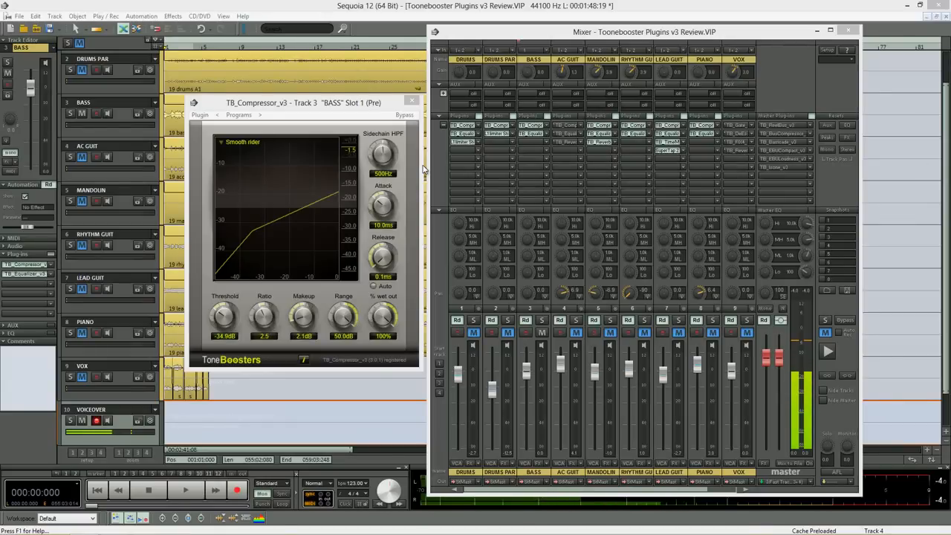
Try the bass compressor's wet output at 67% and return it to 100%
left_click(337, 108)
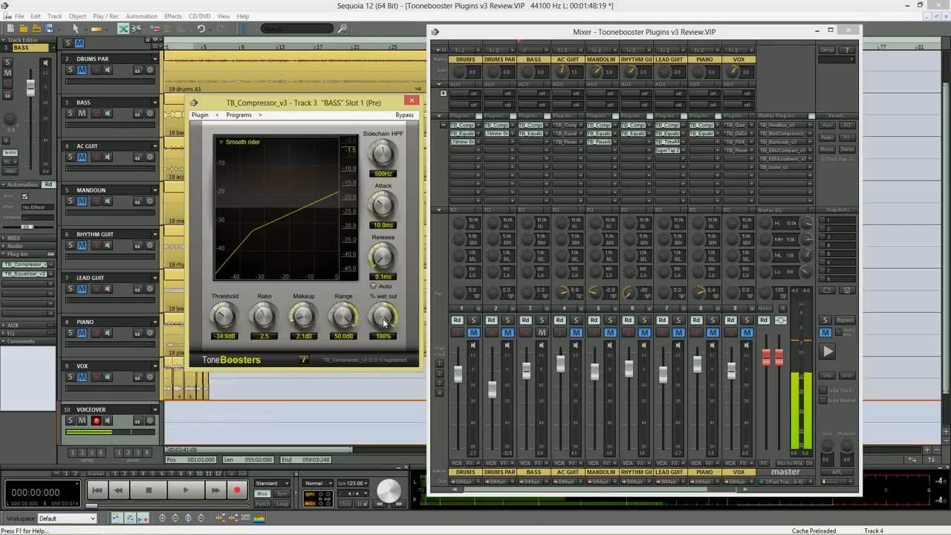
left_click_drag(384, 320, 375, 341)
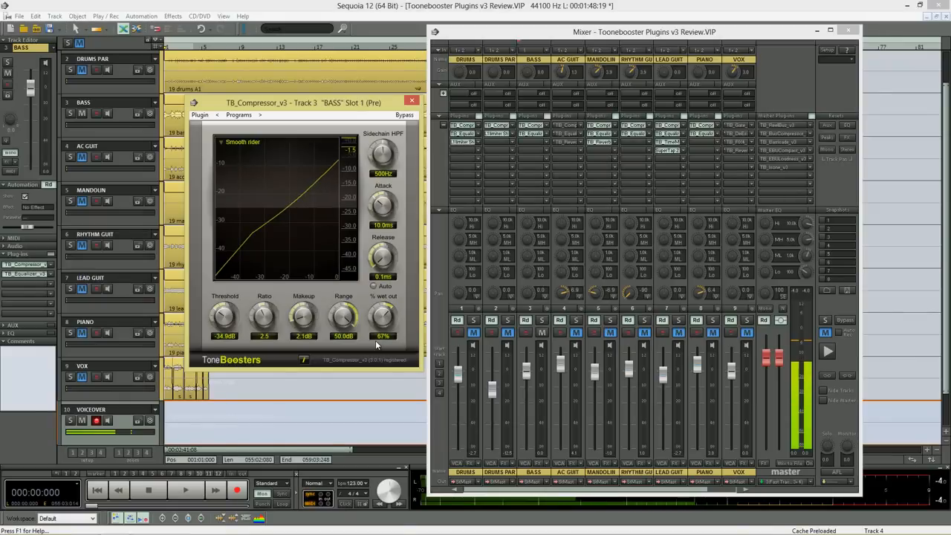
left_click_drag(375, 340, 384, 301)
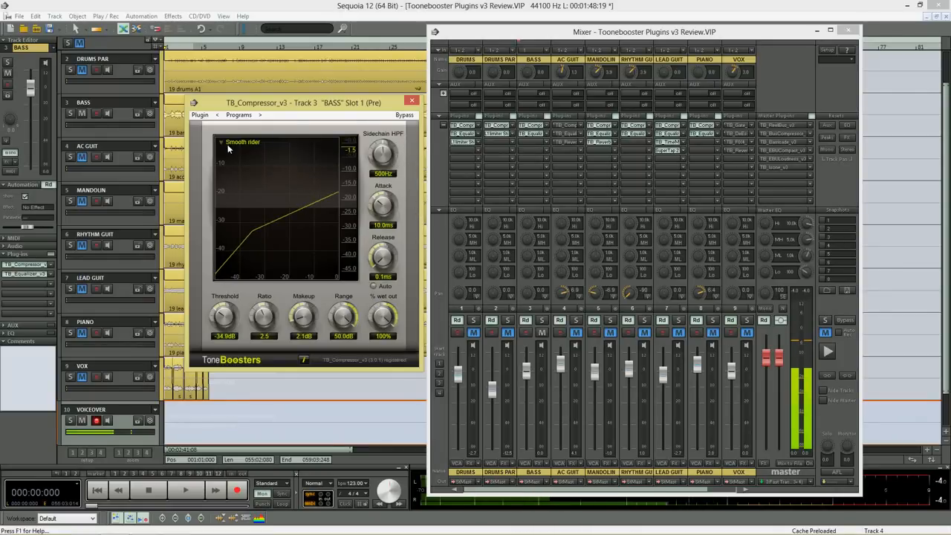
View the compressor modes available for the bass track and keep Smooth rider selected
left_click(245, 142)
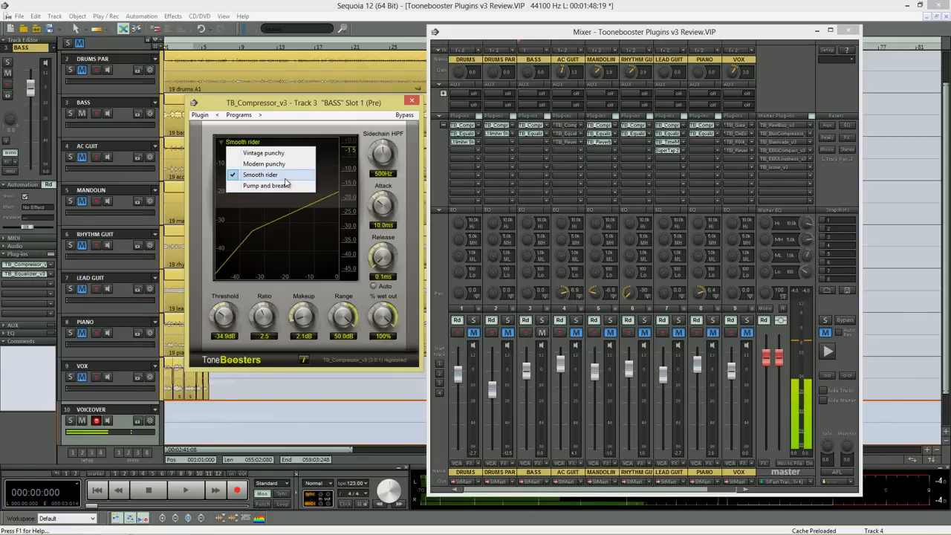
left_click(317, 107)
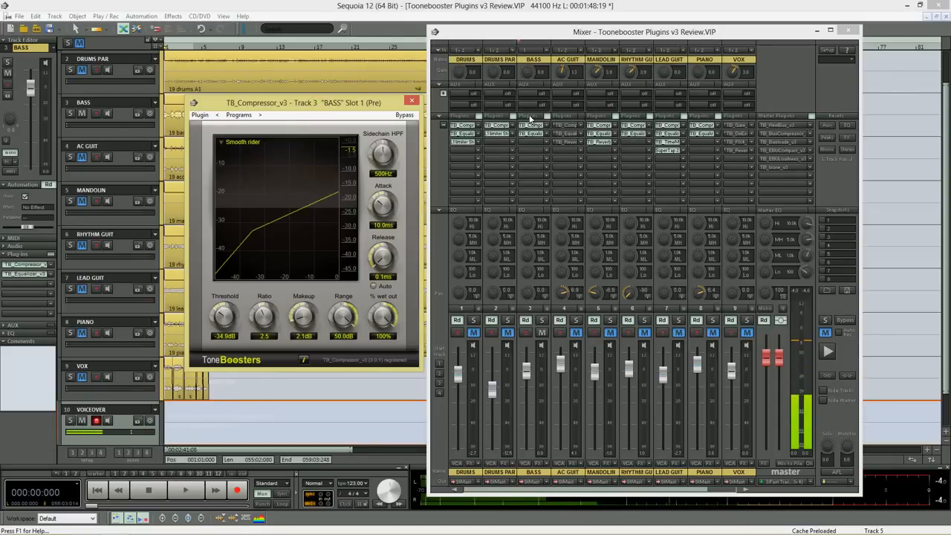
Compare the bass track's playback with its compressor and equalizer bypassed against playback with the compressor active
left_click(528, 133)
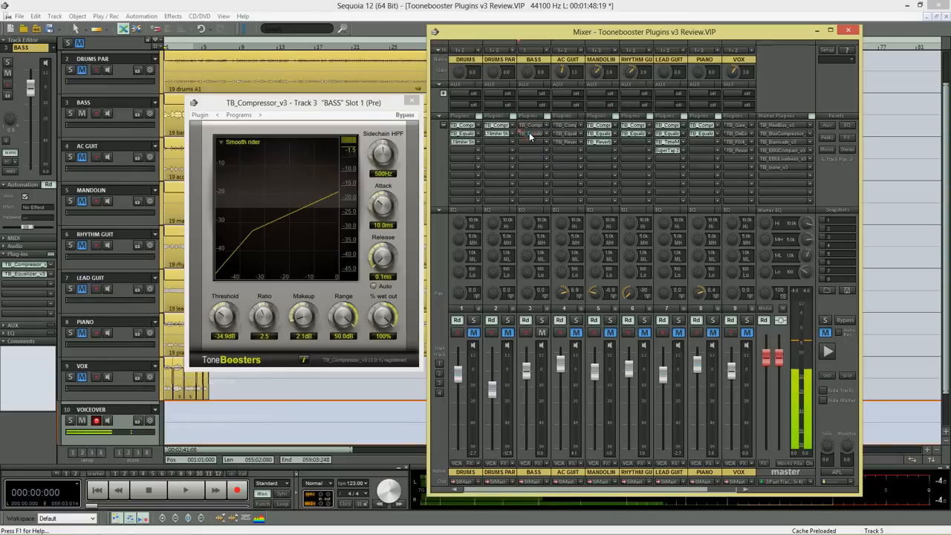
left_click(361, 105)
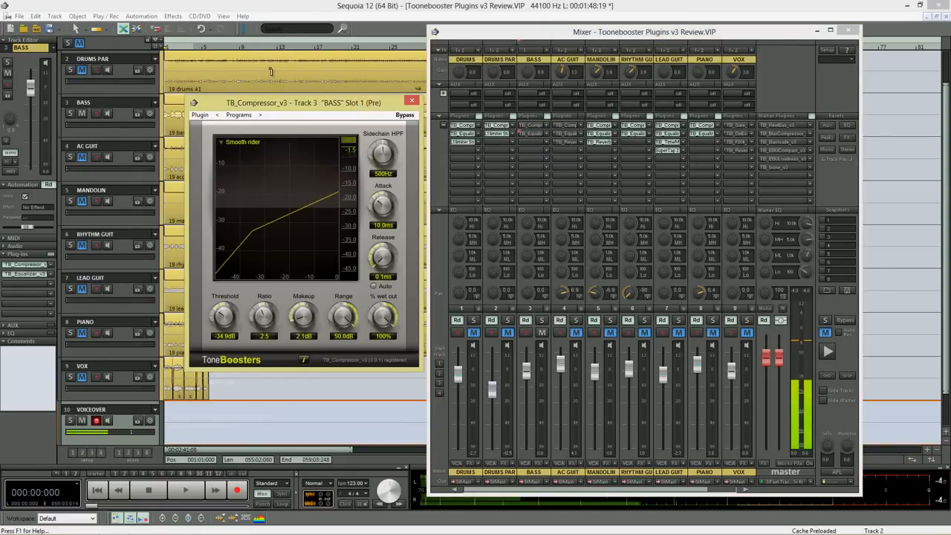
key("space")
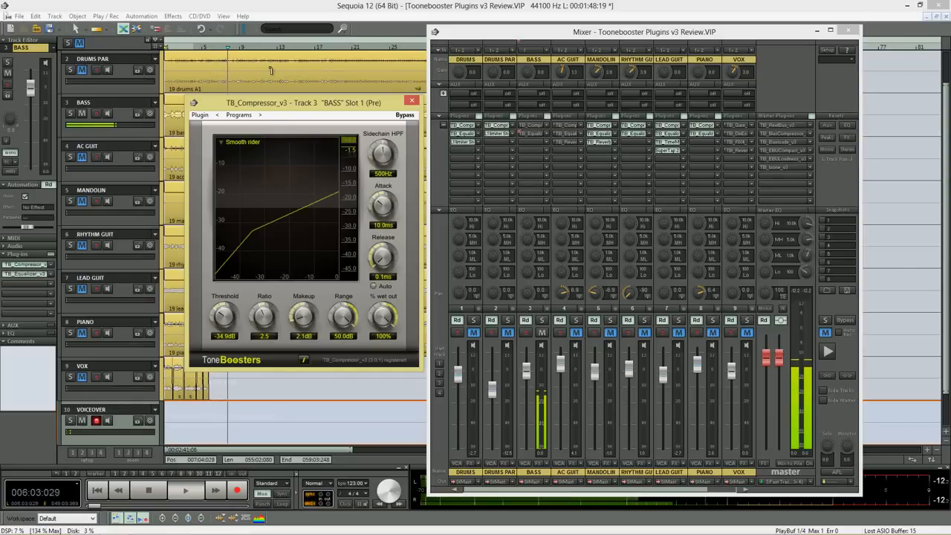
key("space")
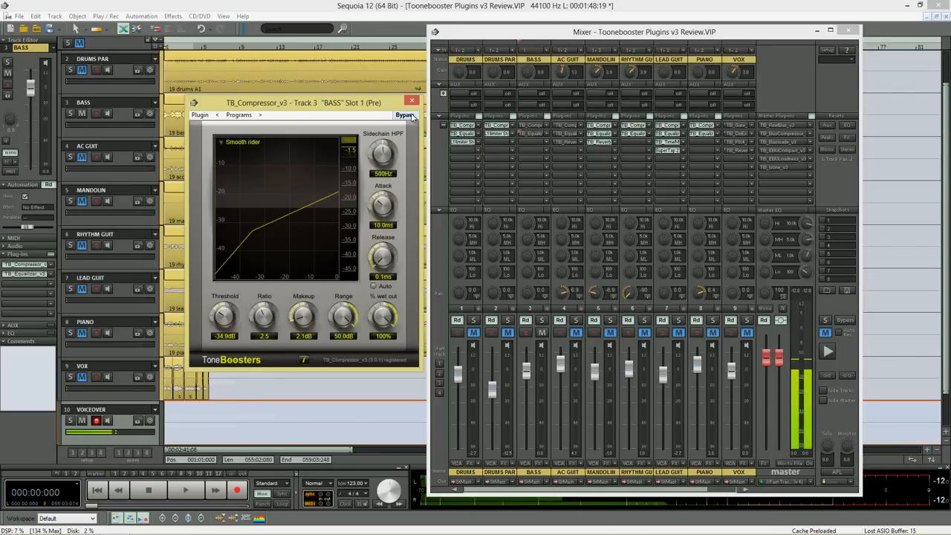
key("space")
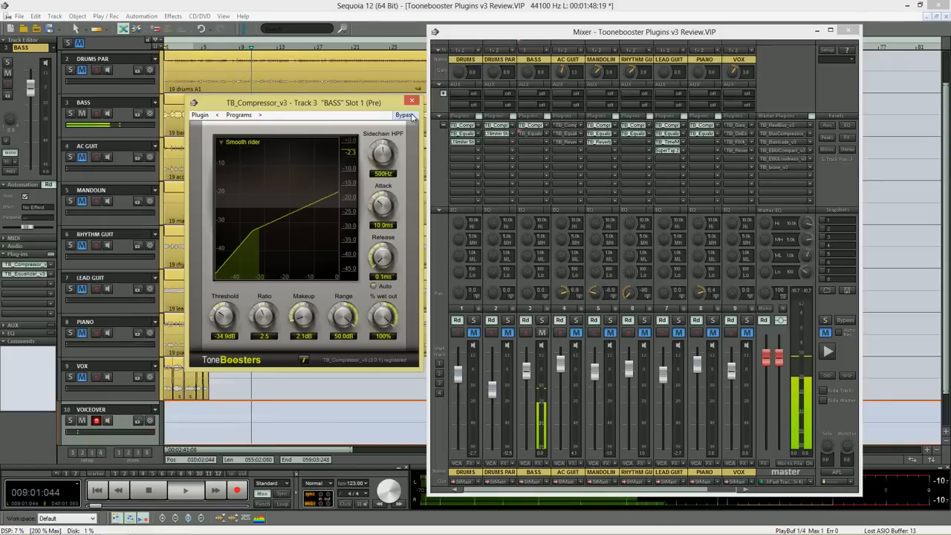
key("space")
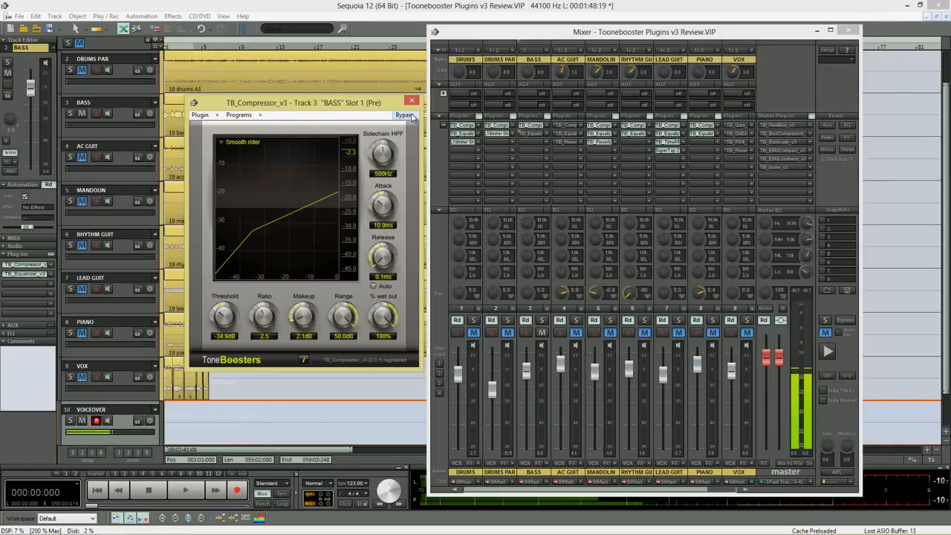
Open the bass track's equalizer and view the filter types available for Section 1
left_click(531, 136)
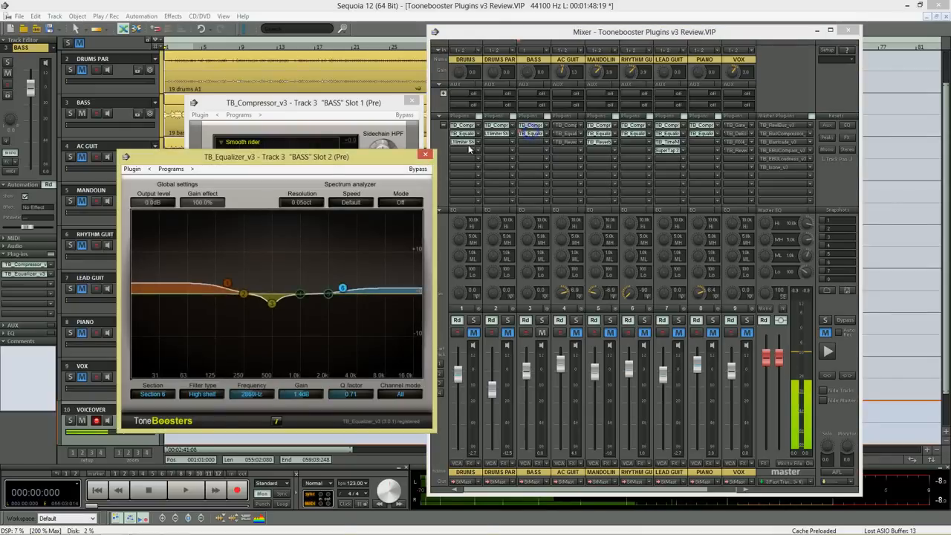
left_click_drag(352, 153, 351, 50)
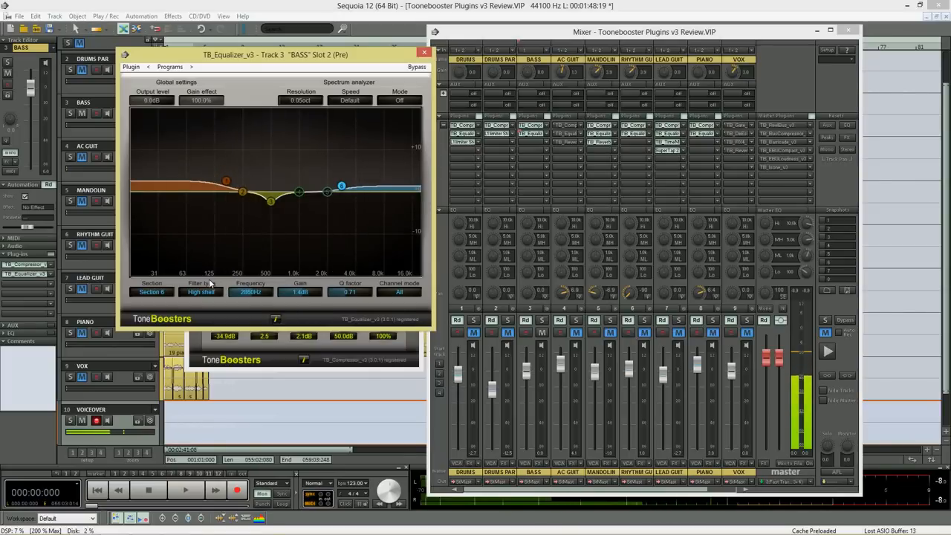
left_click(226, 181)
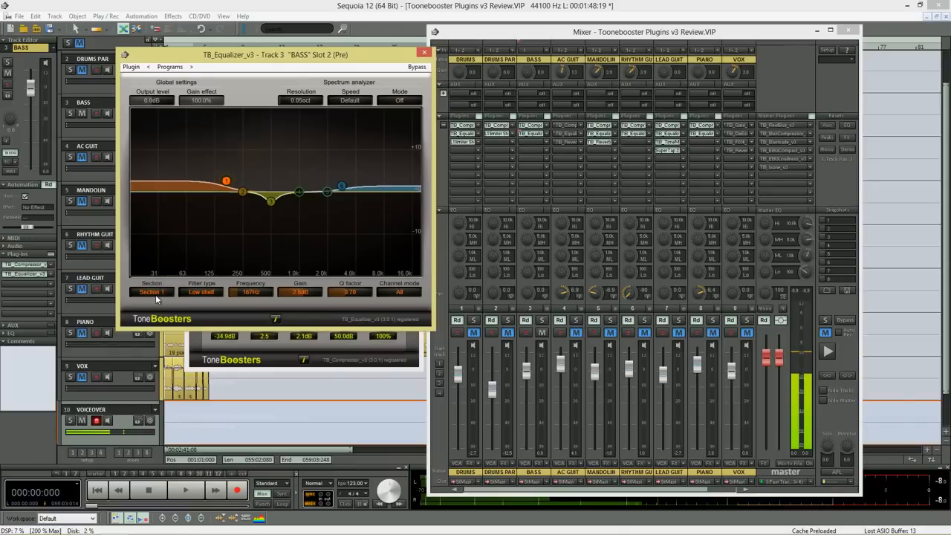
left_click(153, 293)
left_click(212, 293)
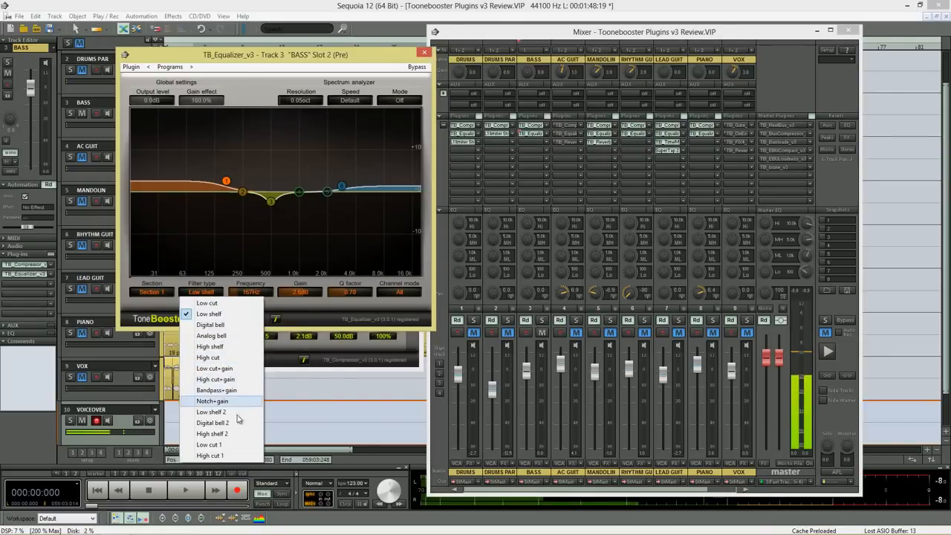
left_click(312, 306)
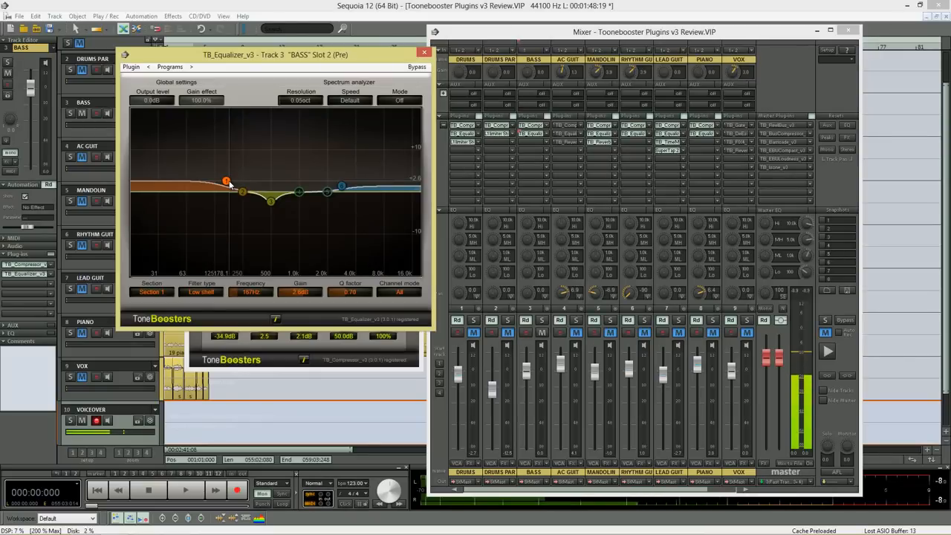
Examine the settings of Section 3 and Section 6 in the bass equalizer
left_click(272, 203)
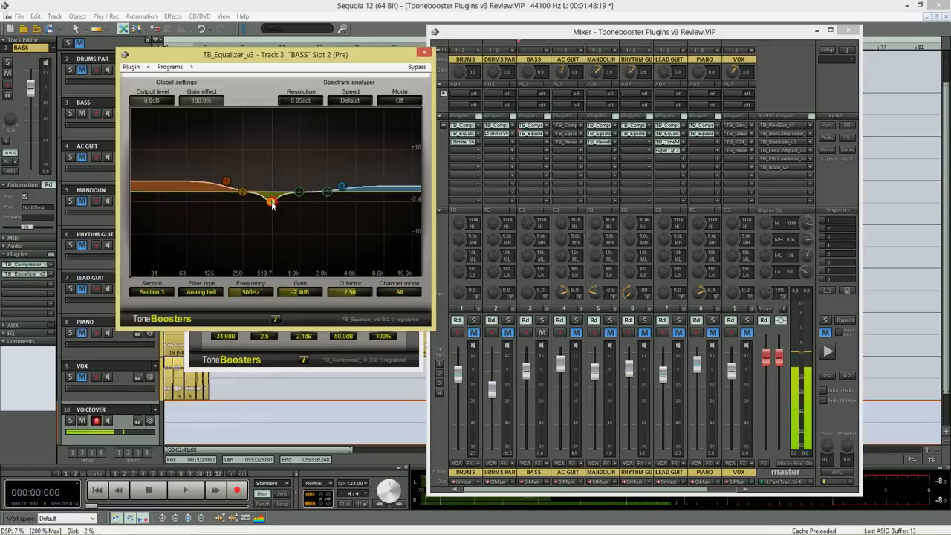
left_click(341, 186)
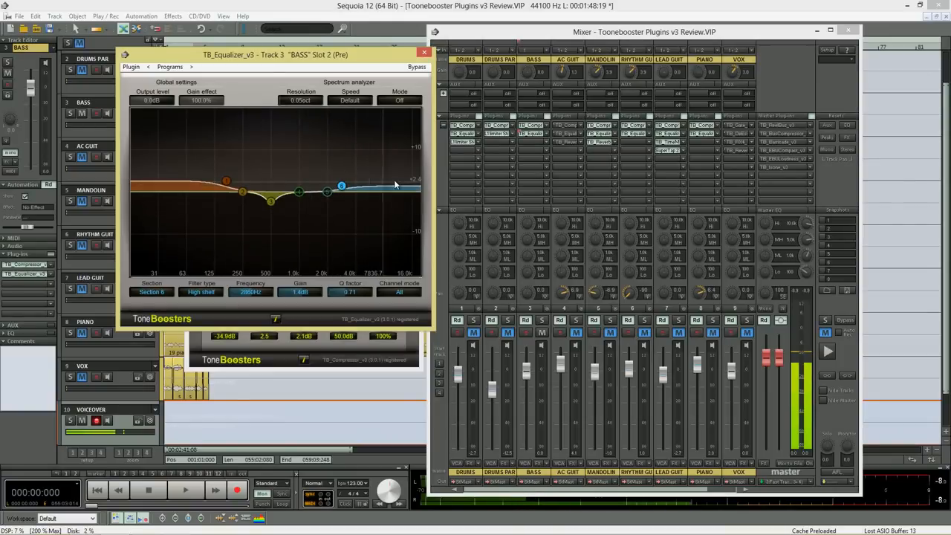
left_click_drag(376, 61, 368, 111)
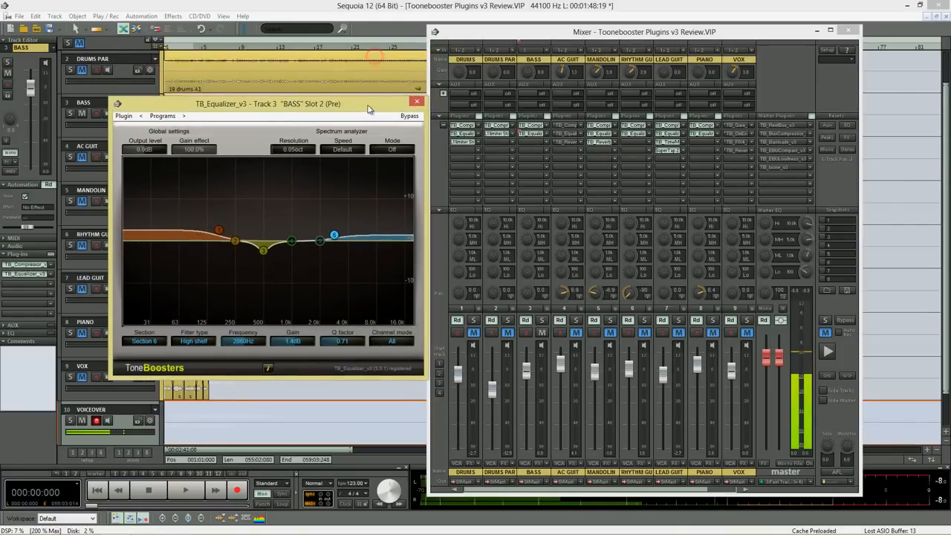
Play the bass track with its equalizer bypassed and re-enable the equalizer during playback to compare the sound
left_click(410, 117)
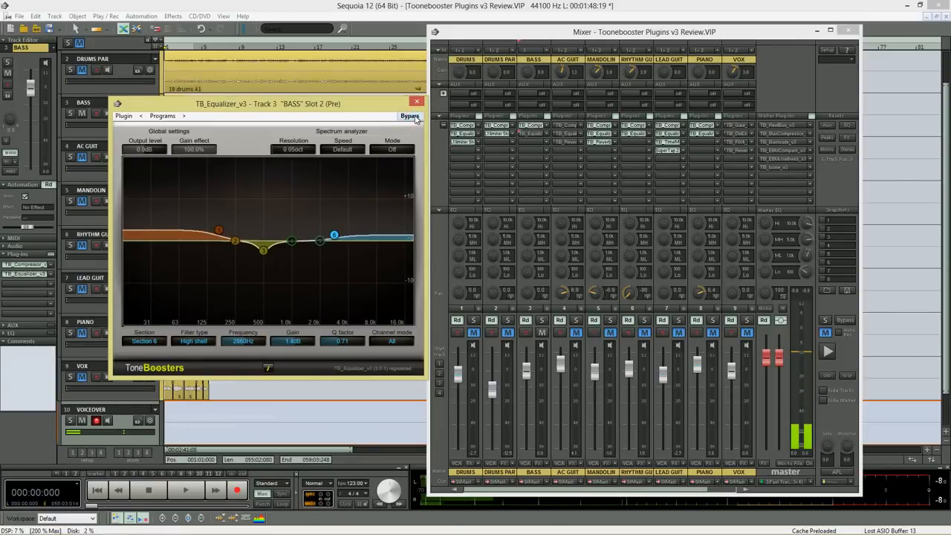
key("space")
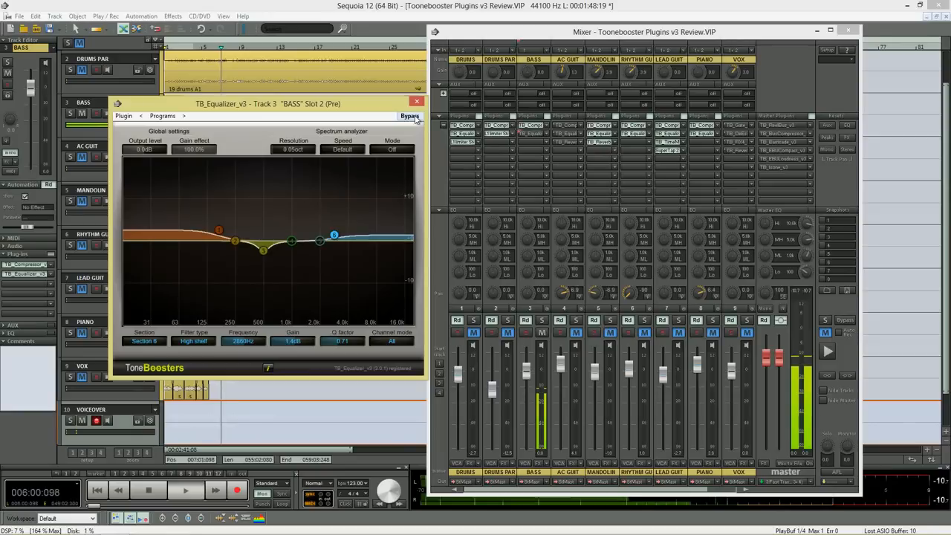
left_click(412, 117)
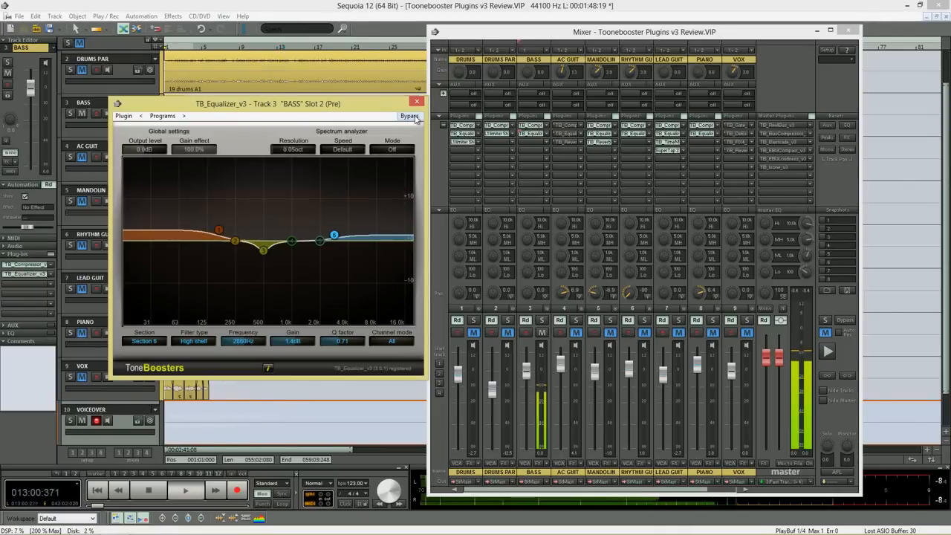
key("space")
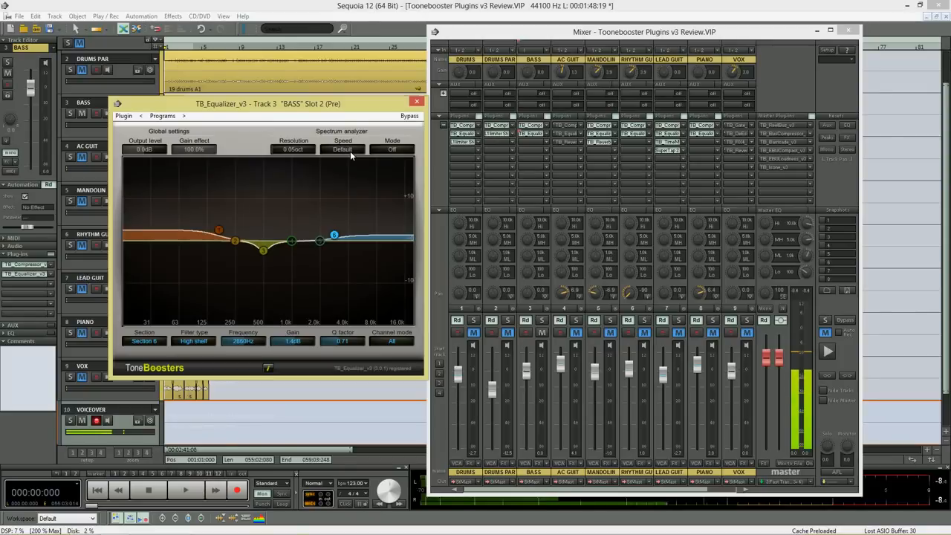
Play the bass with the equalizer's spectrum analyzer in L+R sum mode and set the analyzer back to Off
left_click(387, 150)
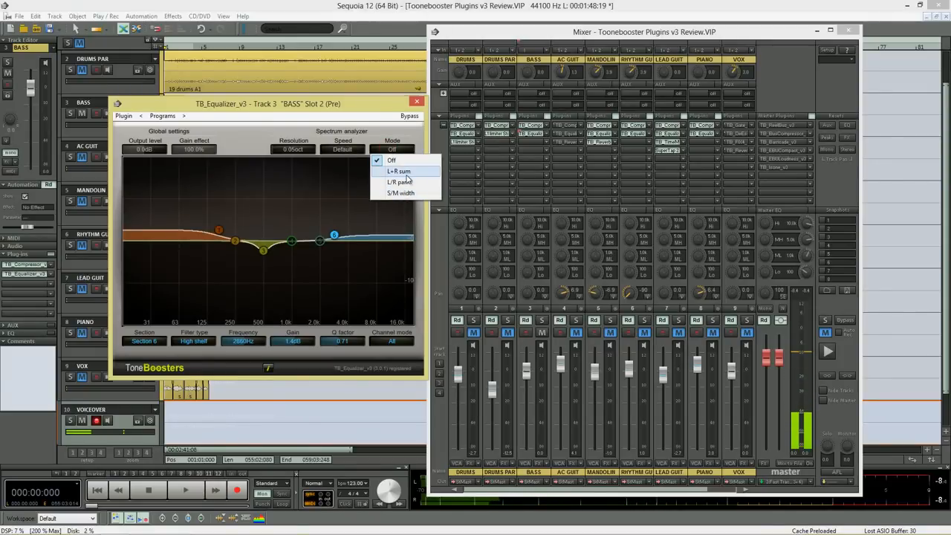
left_click(404, 171)
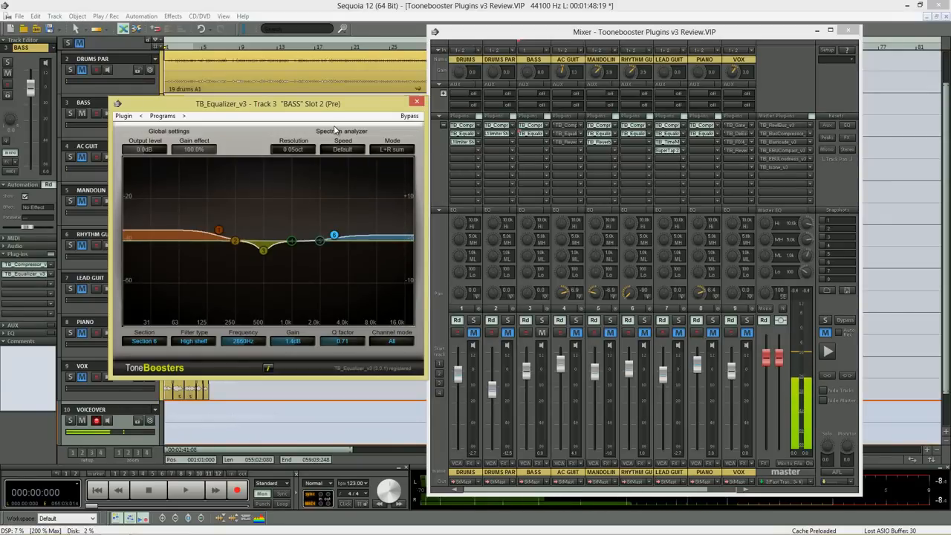
key("space")
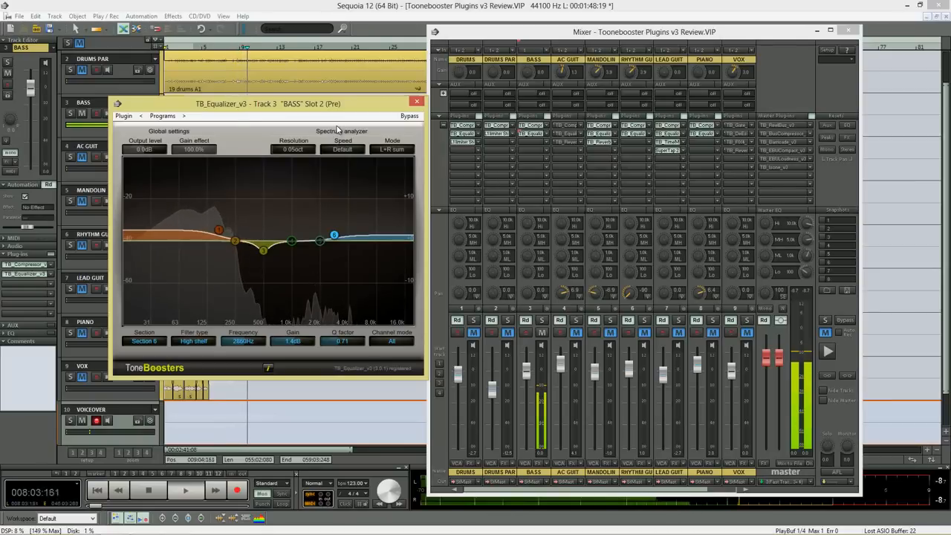
key("space")
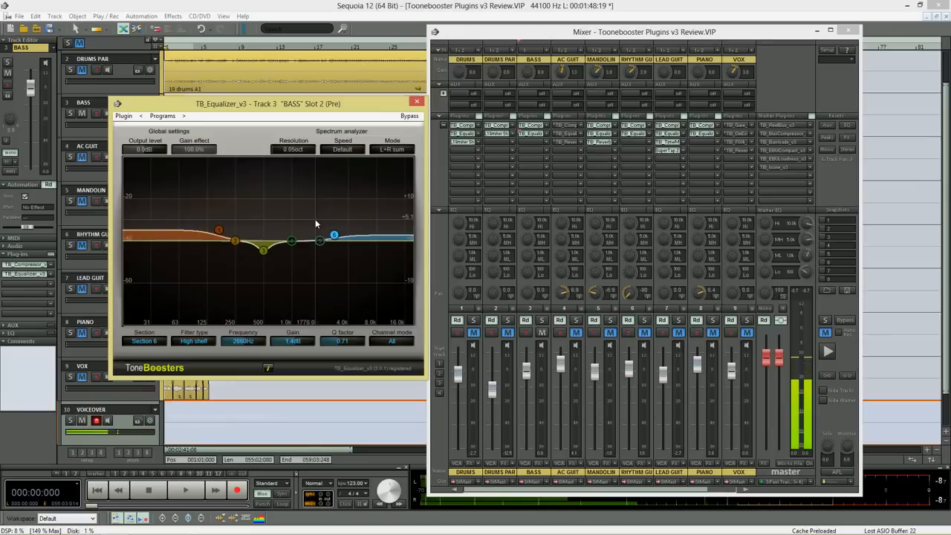
left_click(397, 149)
left_click(403, 162)
Close the bass track's equalizer and compressor windows
left_click_drag(350, 105, 389, 106)
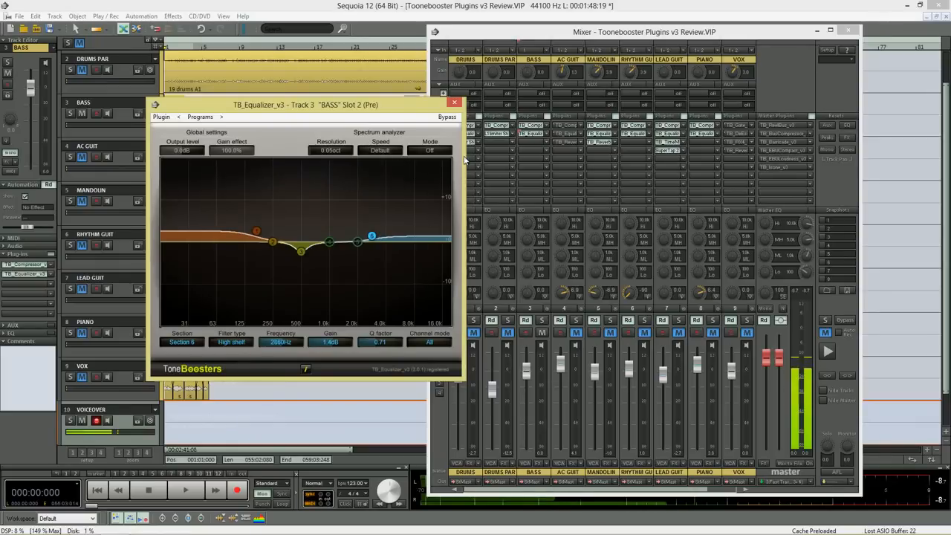
left_click(455, 103)
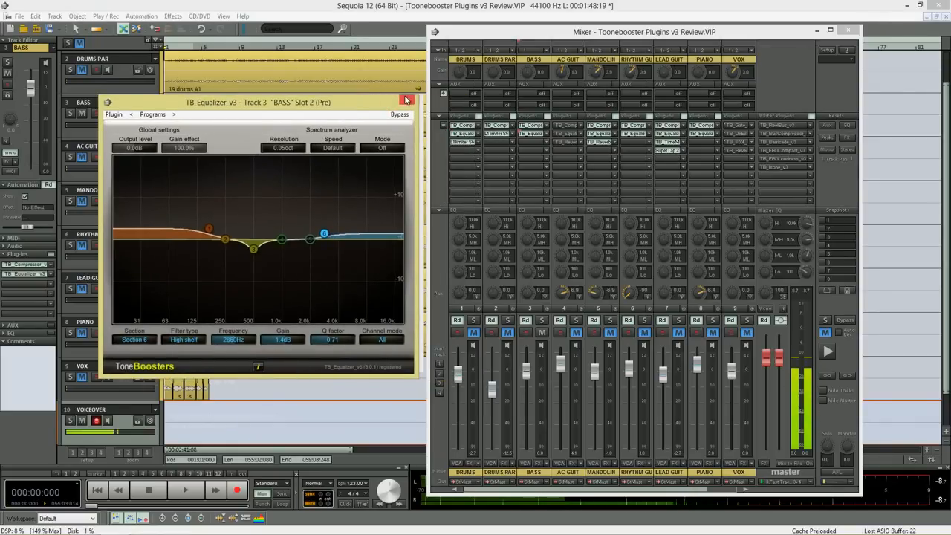
left_click(408, 100)
left_click(411, 99)
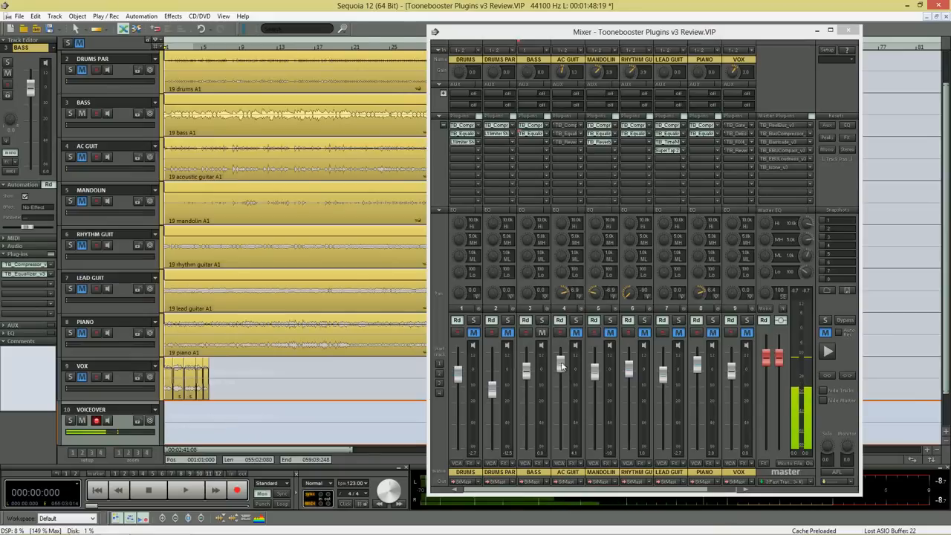
Mute the BASS track and unmute the AC GUIT track in the mixer
left_click(541, 331)
left_click(575, 332)
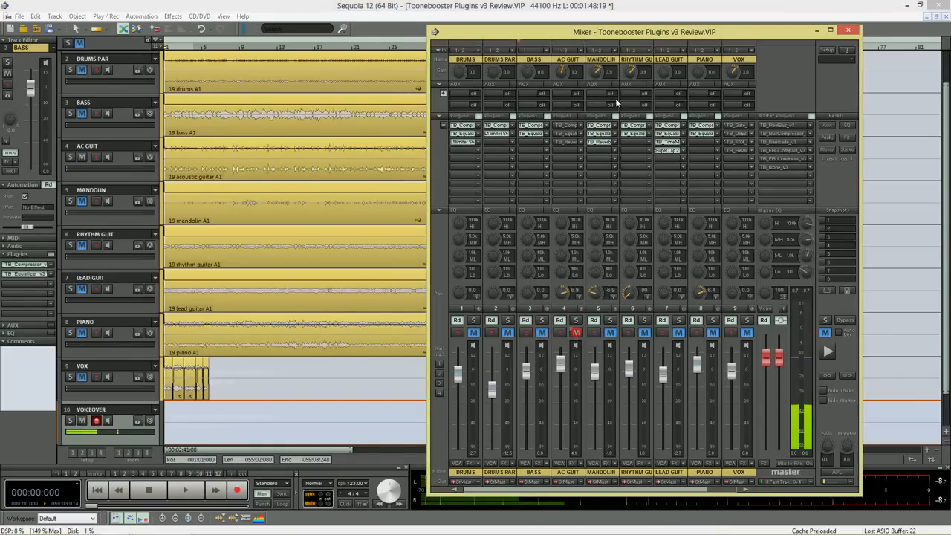
Open the AC GUIT track's TB_Compressor_v3 and TB_Equalizer_v3 and arrange both windows so neither covers the other
left_click(572, 122)
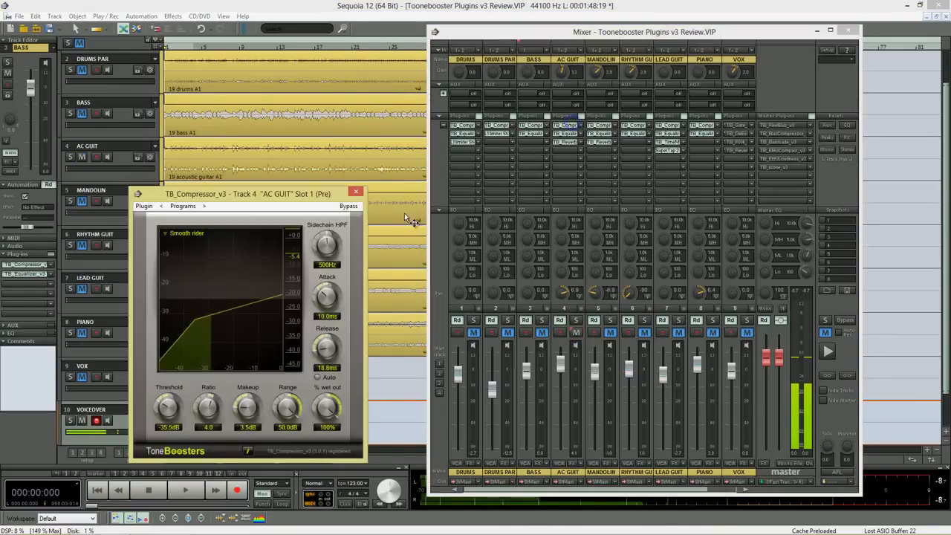
left_click_drag(313, 191, 330, 76)
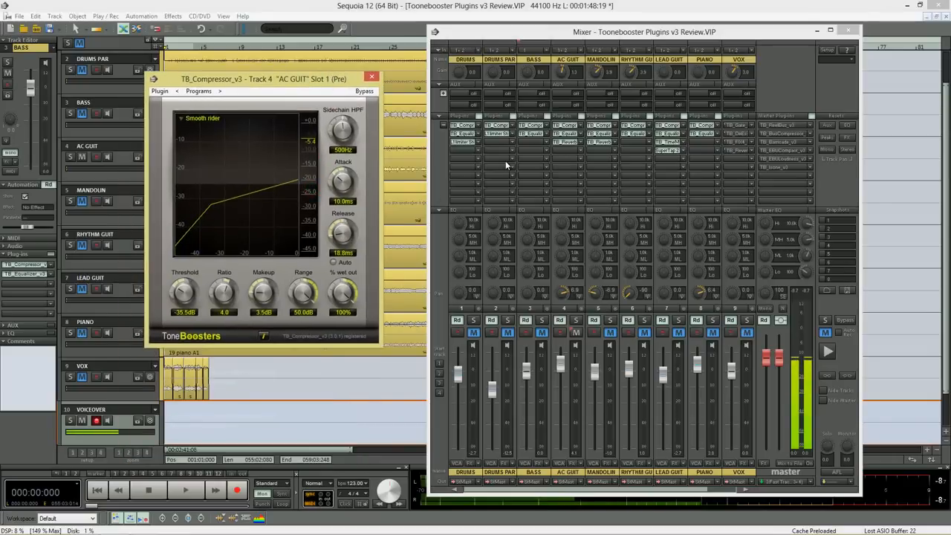
left_click(572, 136)
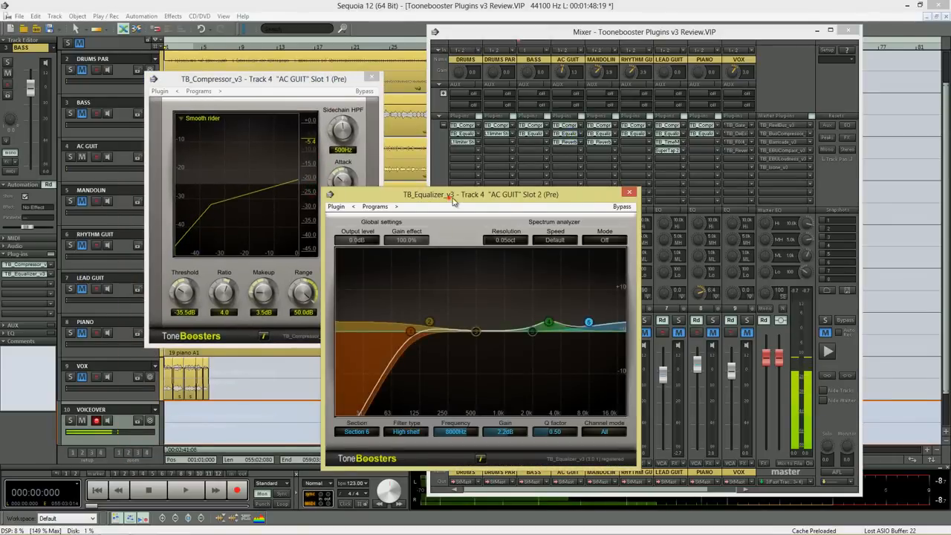
left_click_drag(446, 191, 505, 187)
left_click_drag(340, 77, 253, 42)
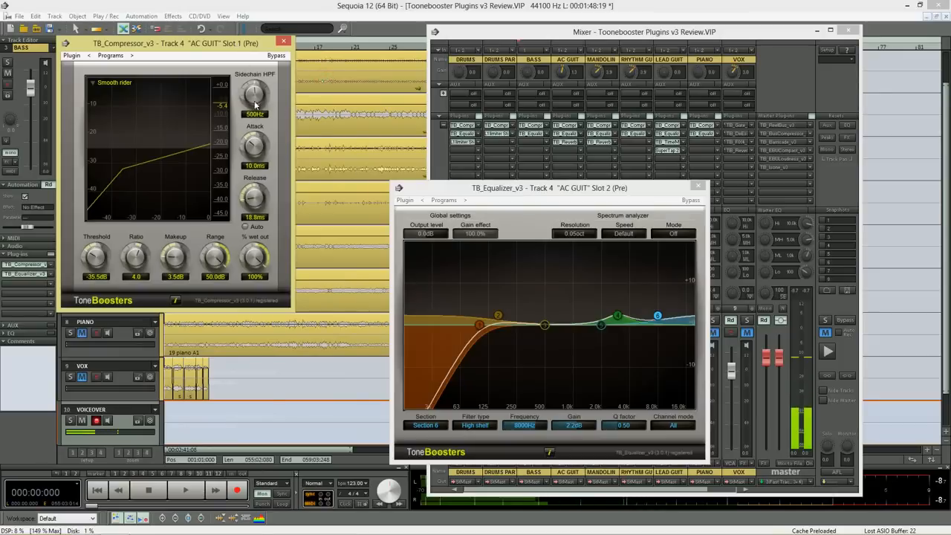
Move the AC GUIT equalizer window clear of the mixer so all channel strips are uncovered
left_click_drag(539, 194, 479, 185)
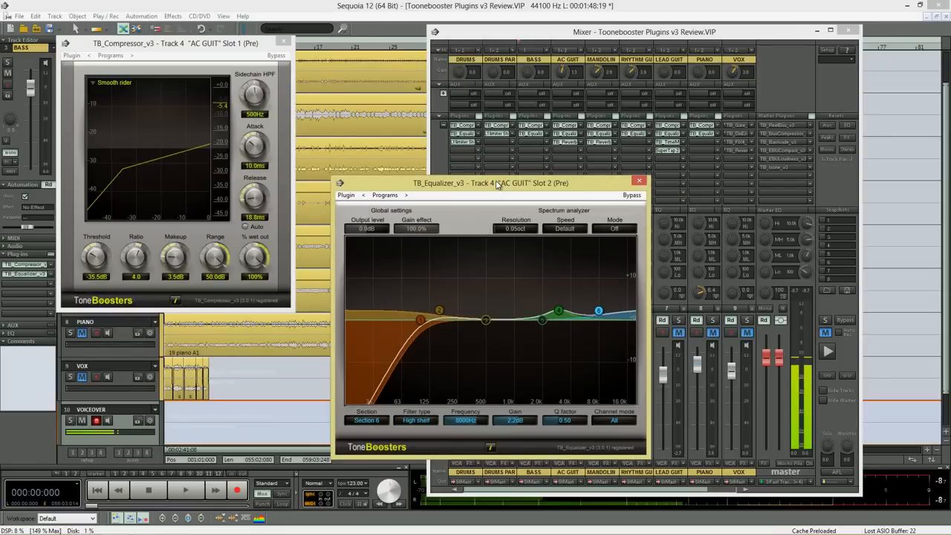
left_click_drag(497, 184, 469, 186)
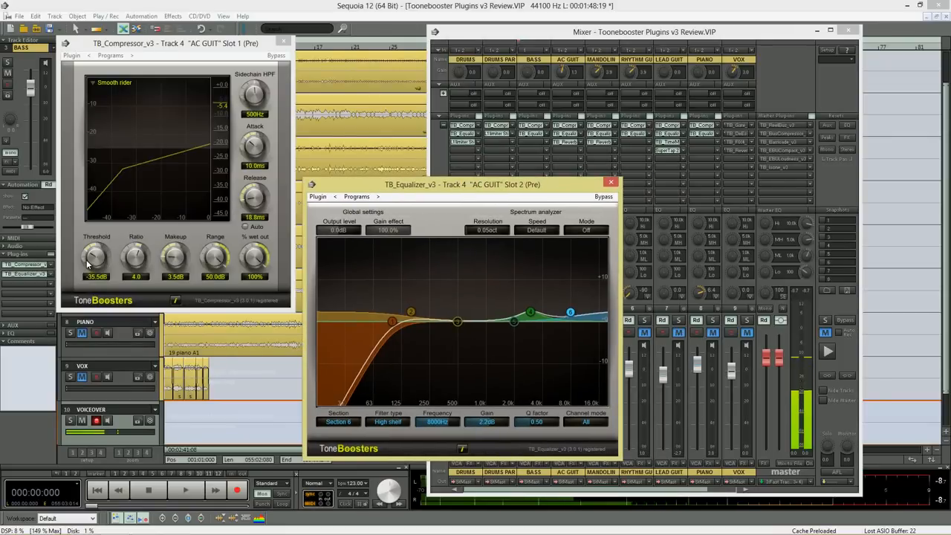
left_click_drag(528, 190, 336, 64)
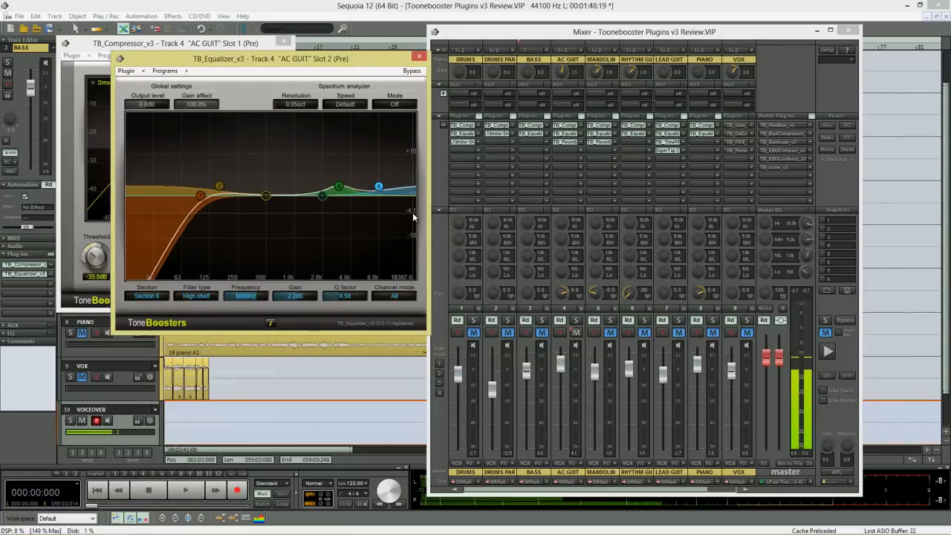
Deactivate the AC GUIT track's compressor, equalizer and reverb, and play the dry acoustic guitar
left_click(570, 143)
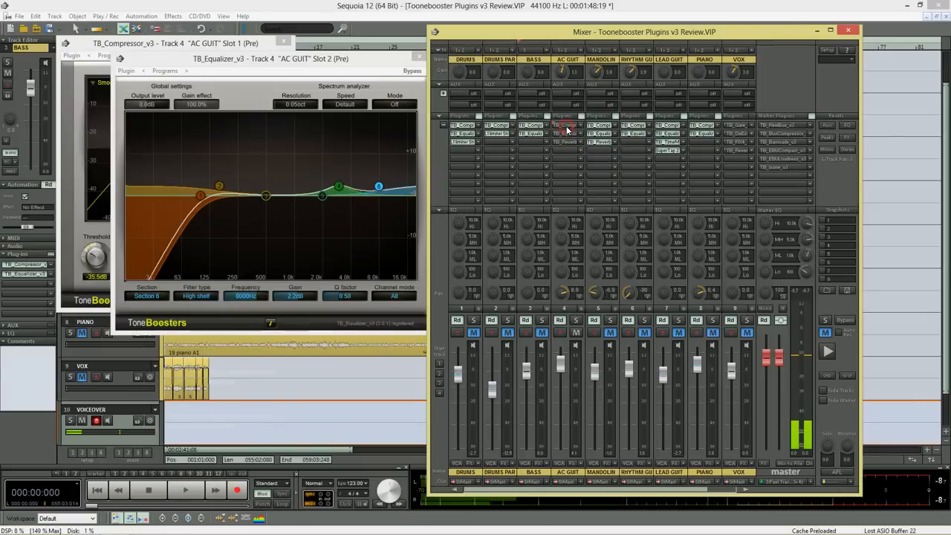
key("space")
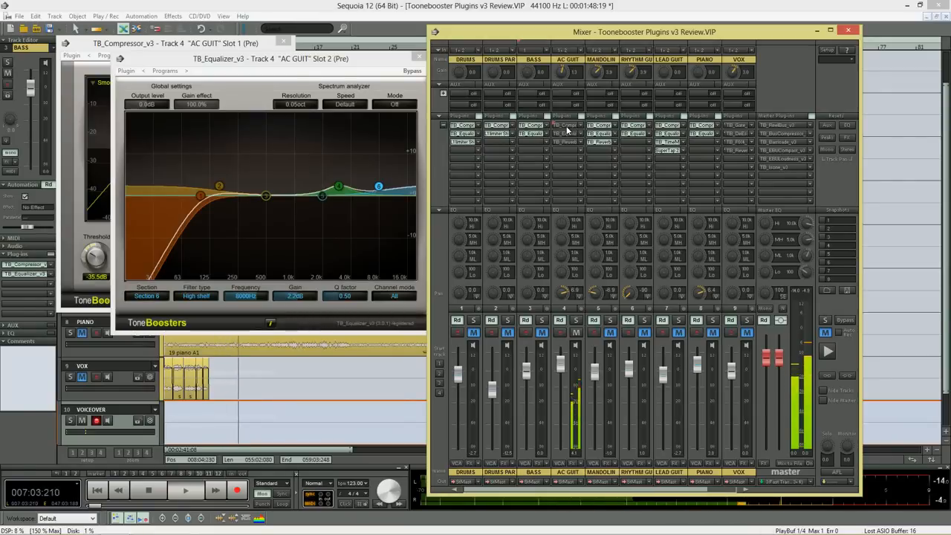
key("space")
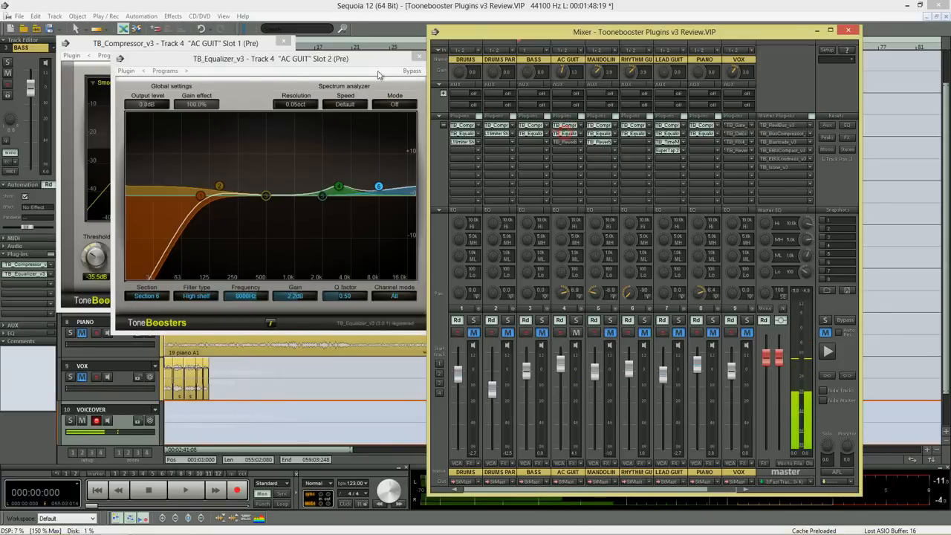
Reactivate the AC GUIT compressor and equalizer, place their windows side by side, and play the guitar through both
left_click(566, 134)
left_click_drag(422, 216, 538, 42)
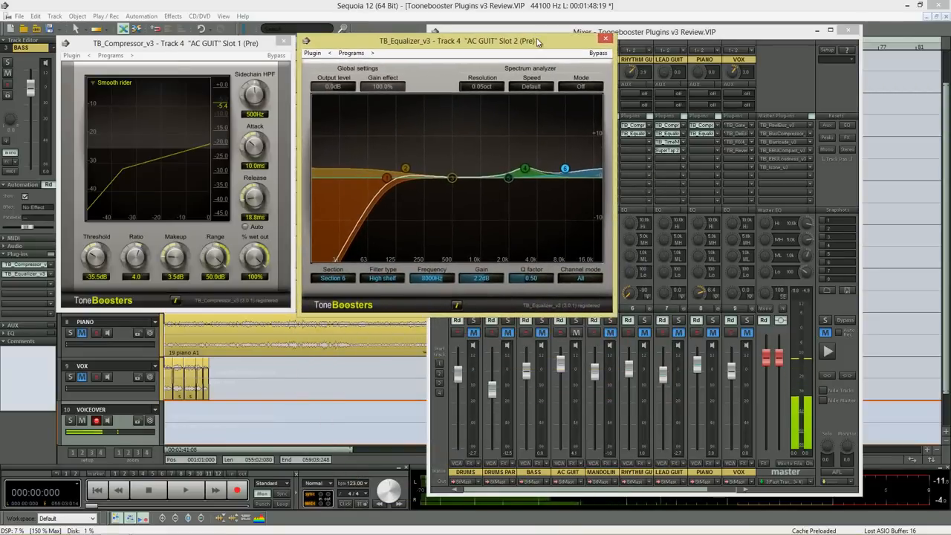
key("space")
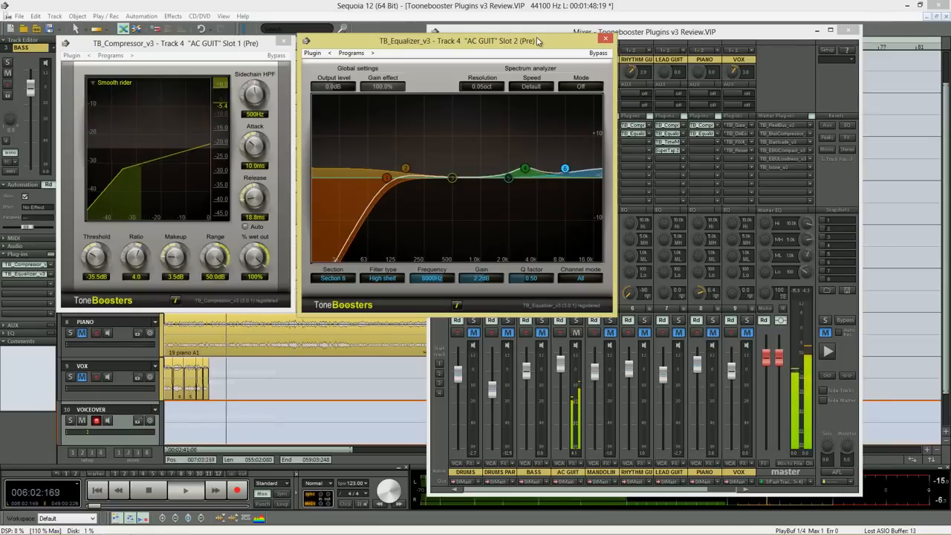
key("space")
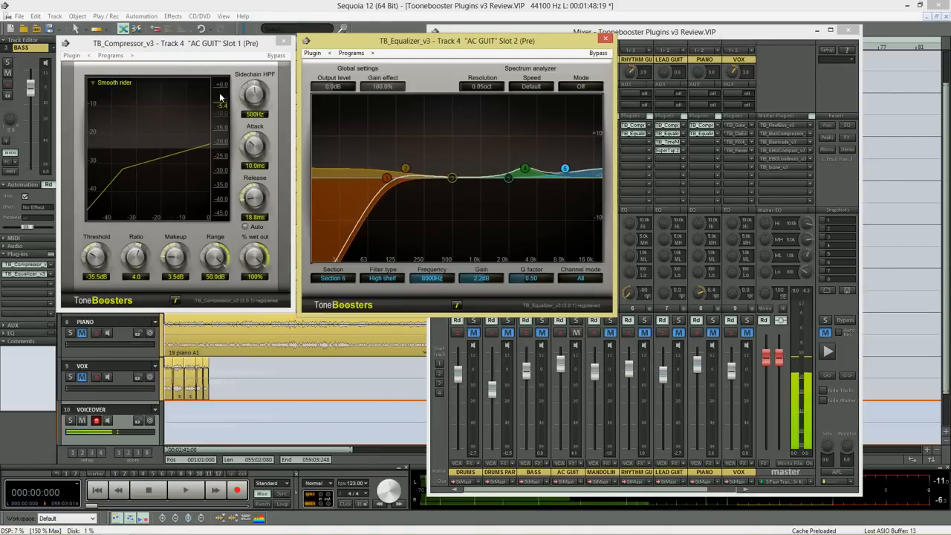
Close the AC GUIT track's compressor and equalizer windows
left_click(206, 43)
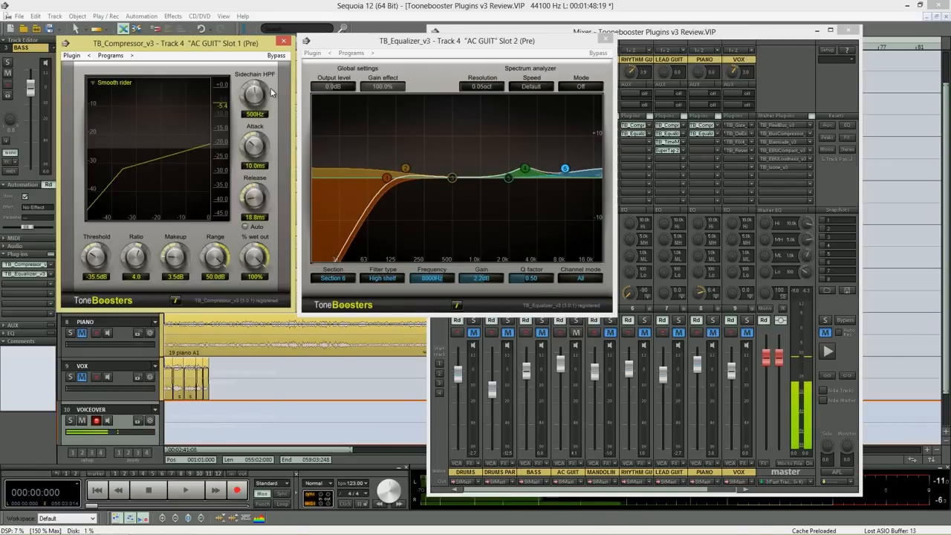
left_click(284, 41)
left_click_drag(612, 40, 317, 20)
left_click(315, 19)
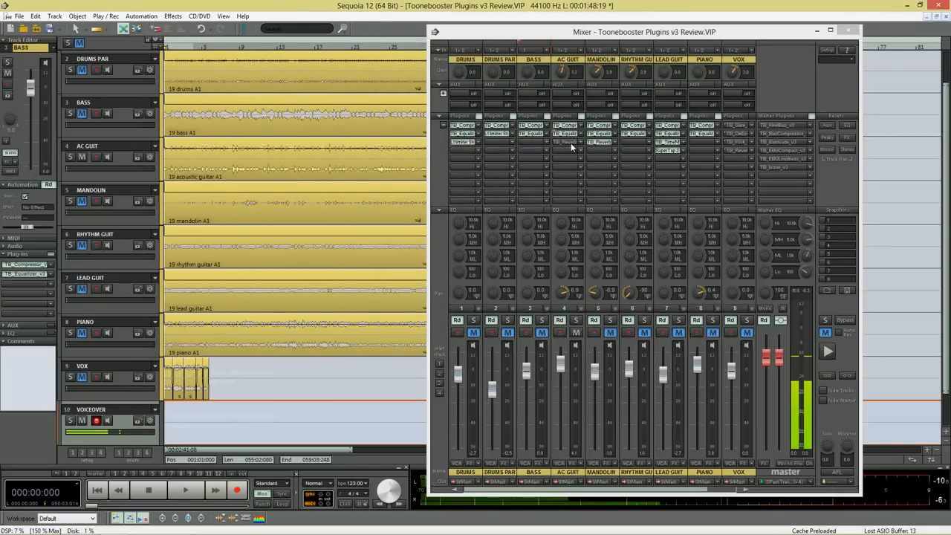
Activate and open the AC GUIT track's TB_Reverb_v3, move its window next to the mixer, and start playback
left_click(569, 142)
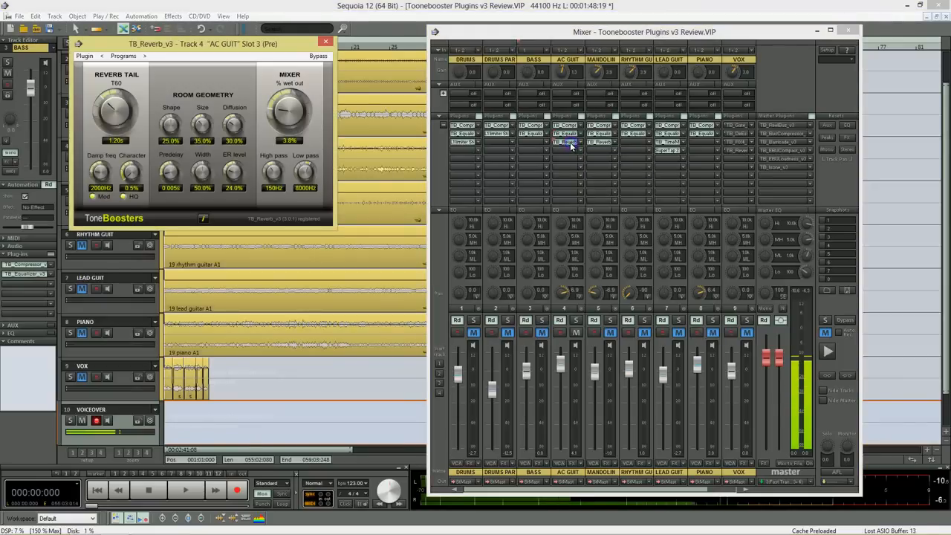
left_click_drag(227, 45, 315, 84)
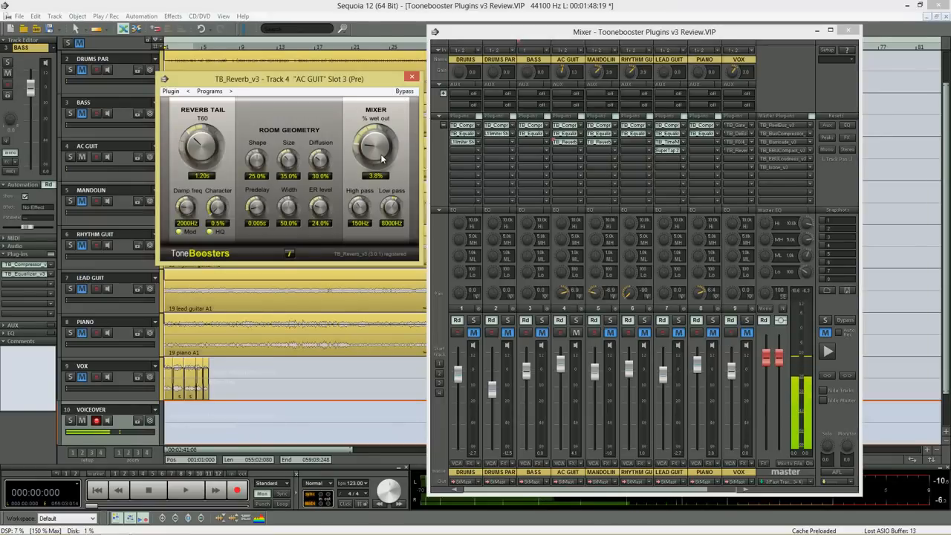
key("space")
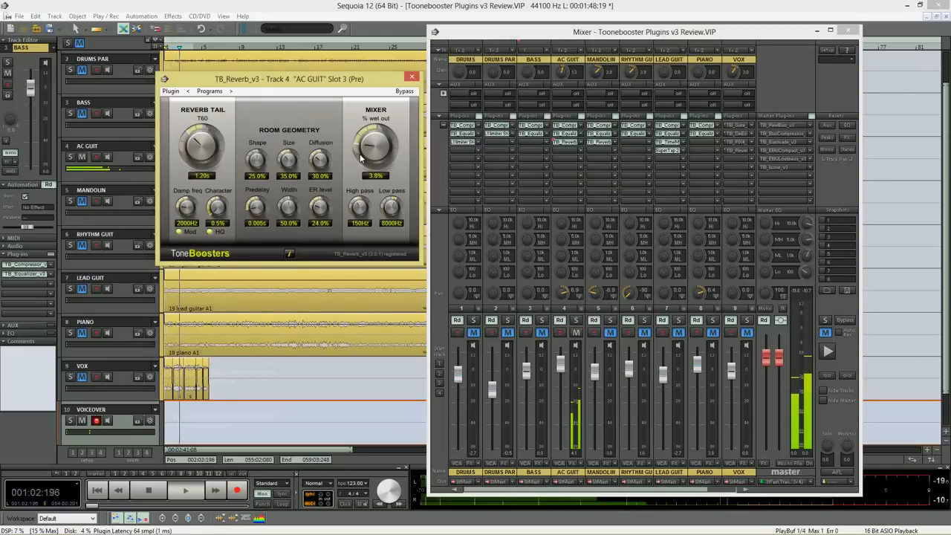
Raise the reverb's wet output to 5.7% during playback and compare the guitar with the reverb bypassed
left_click_drag(361, 156, 370, 126)
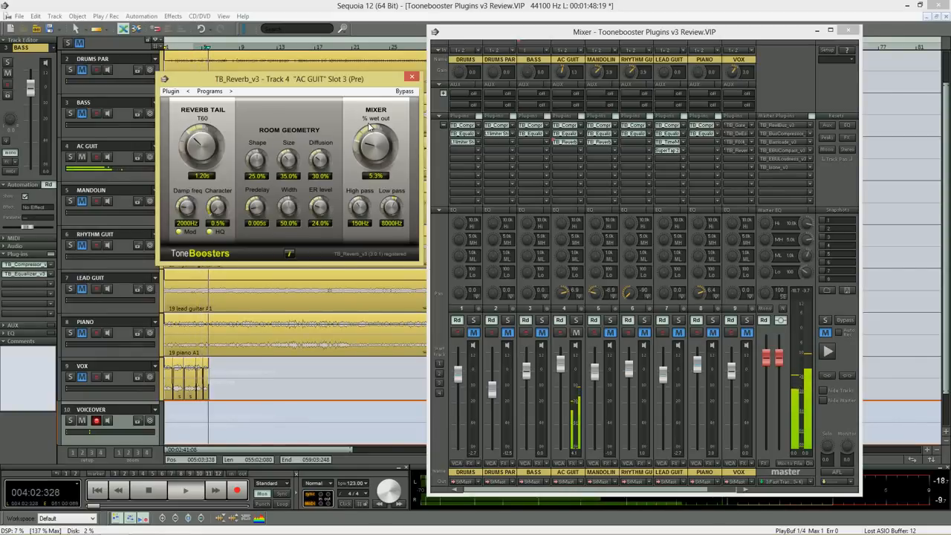
left_click_drag(370, 126, 366, 116)
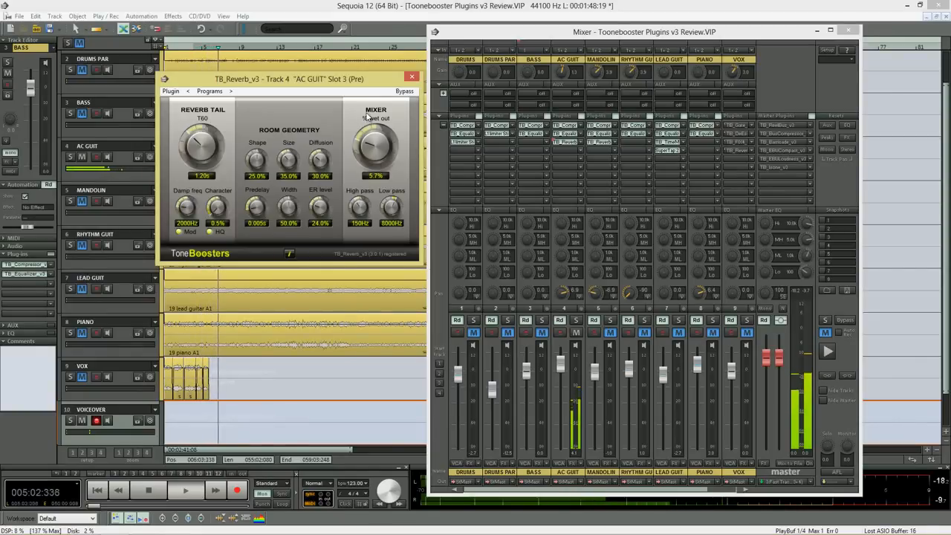
left_click(413, 93)
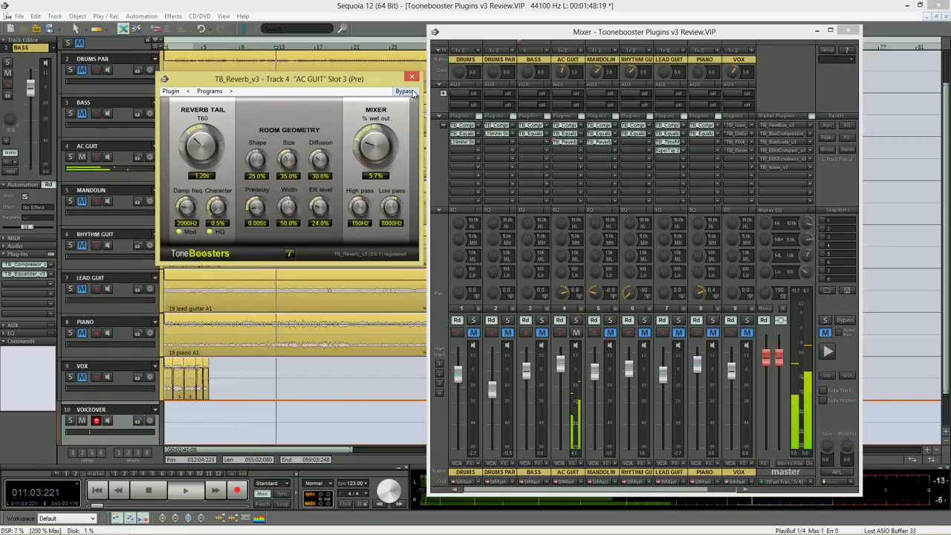
key("space")
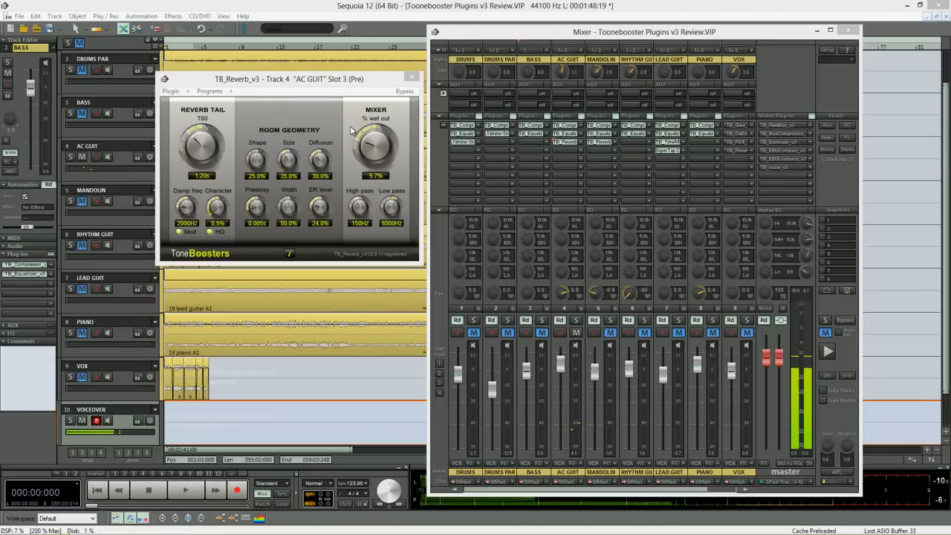
Set the reverb's wet output to 25.3% and play the guitar with the exaggerated effect
left_click_drag(372, 153, 373, 128)
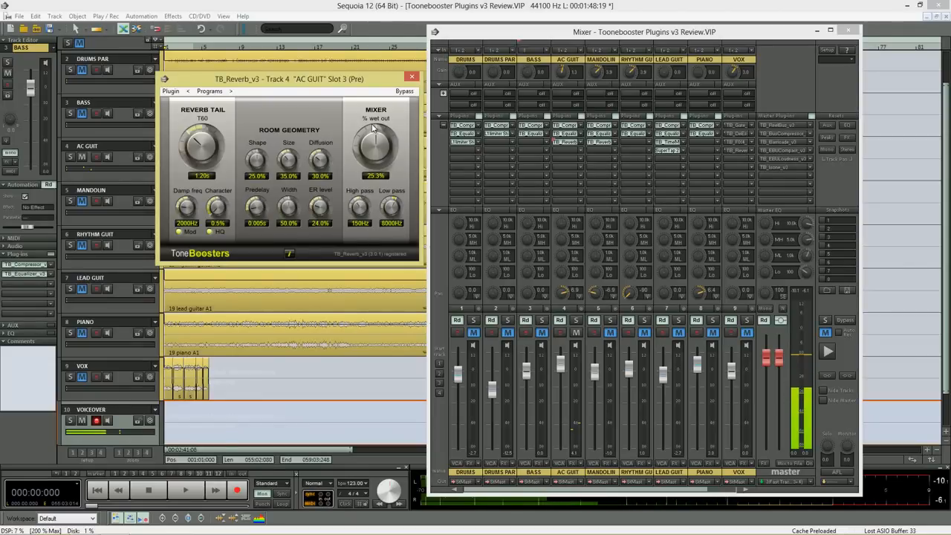
key("space")
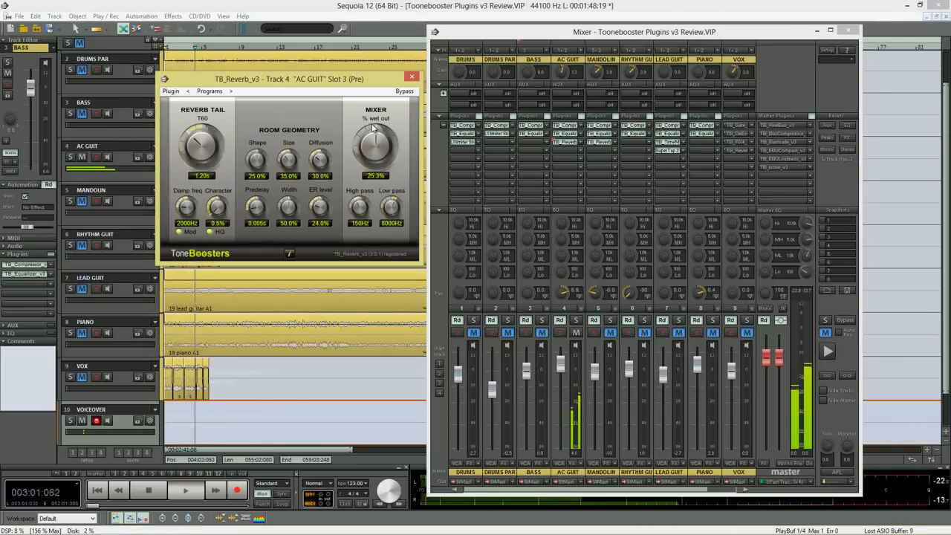
key("space")
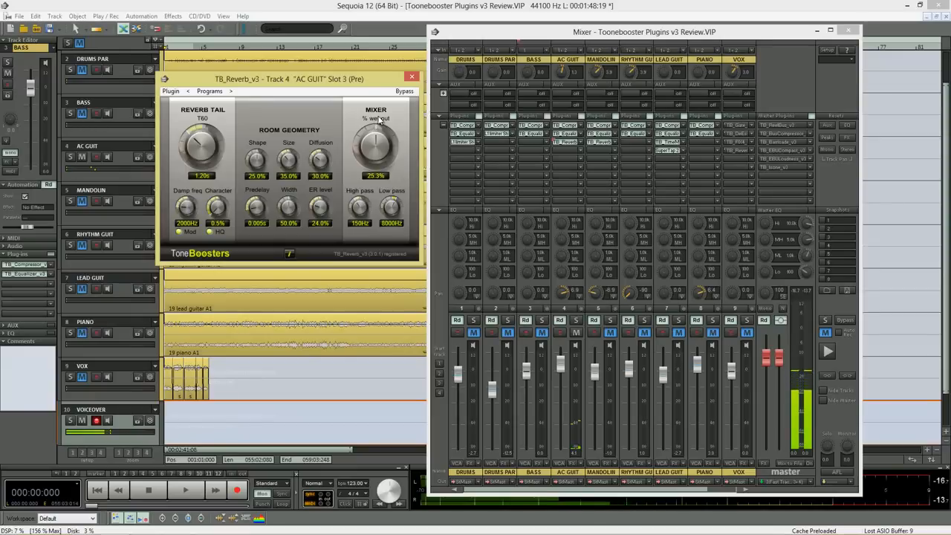
Lower the reverb's wet output to about 7% and close the reverb window
left_click_drag(376, 128, 364, 157)
left_click_drag(339, 217, 329, 311)
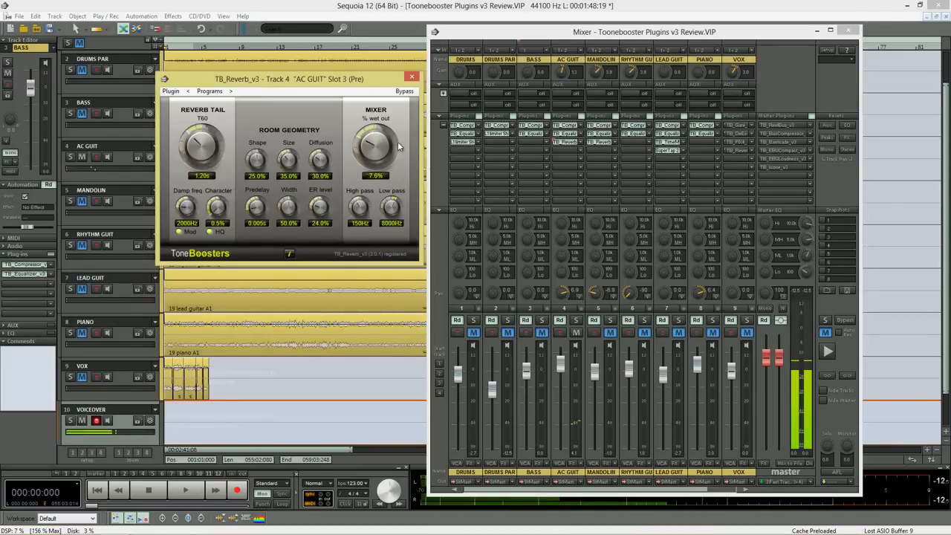
left_click(412, 77)
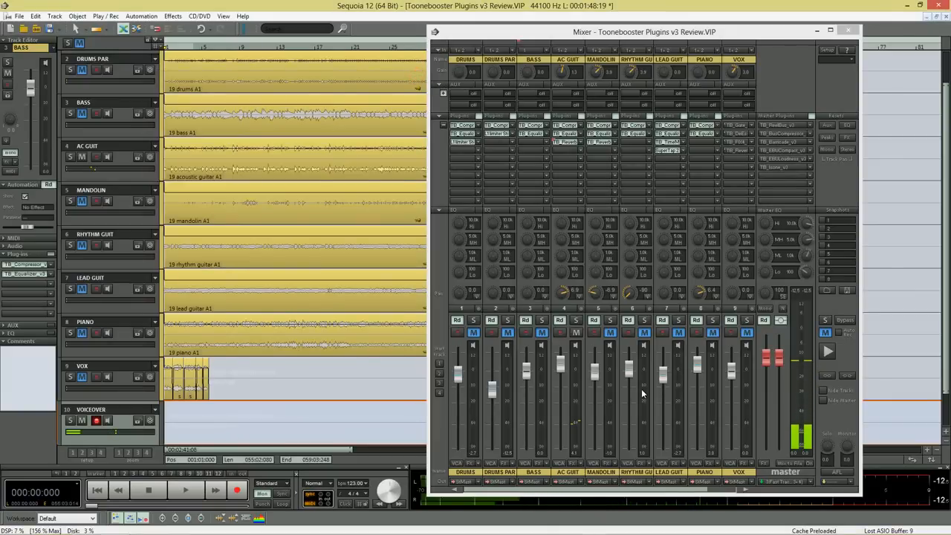
Mute the AC GUIT track and unmute the LEAD GUIT track in the mixer
left_click(579, 424)
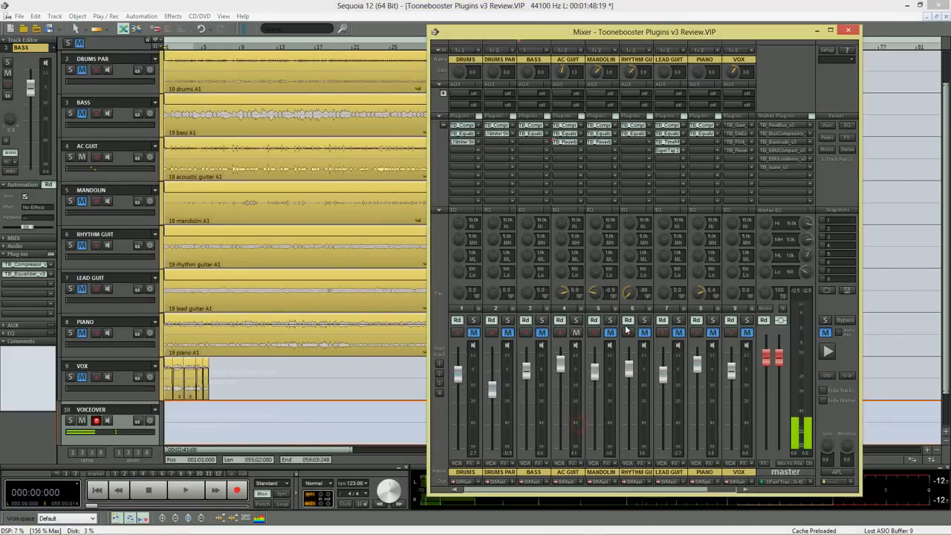
left_click(576, 332)
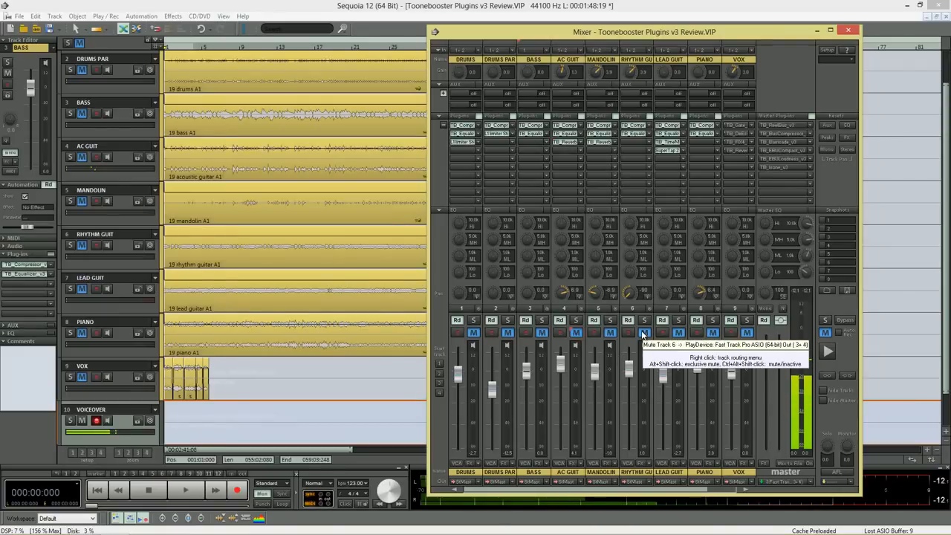
left_click(680, 332)
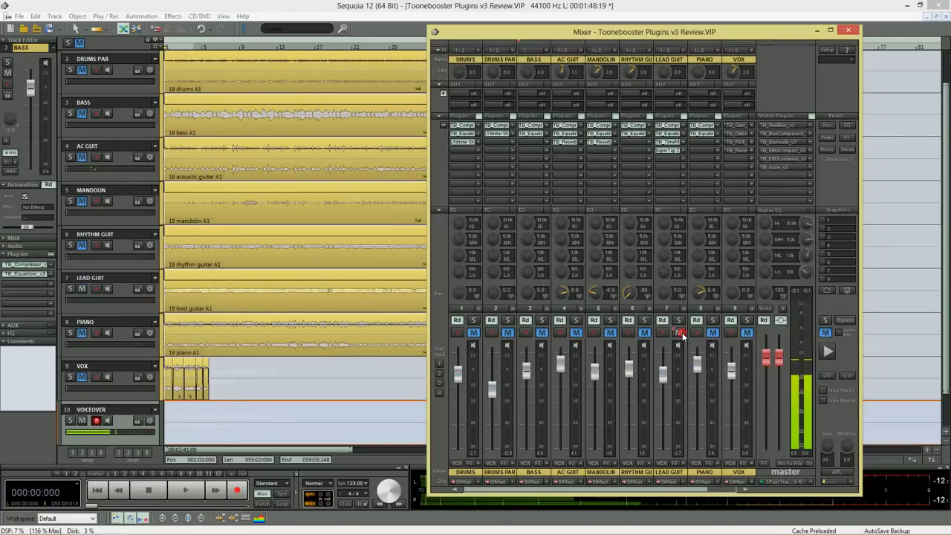
Open the LEAD GUIT track's TB_TimeMachine_v3 clear of the mixer and look through its programs, keeping Analog saturation
left_click(672, 142)
left_click_drag(470, 218, 315, 130)
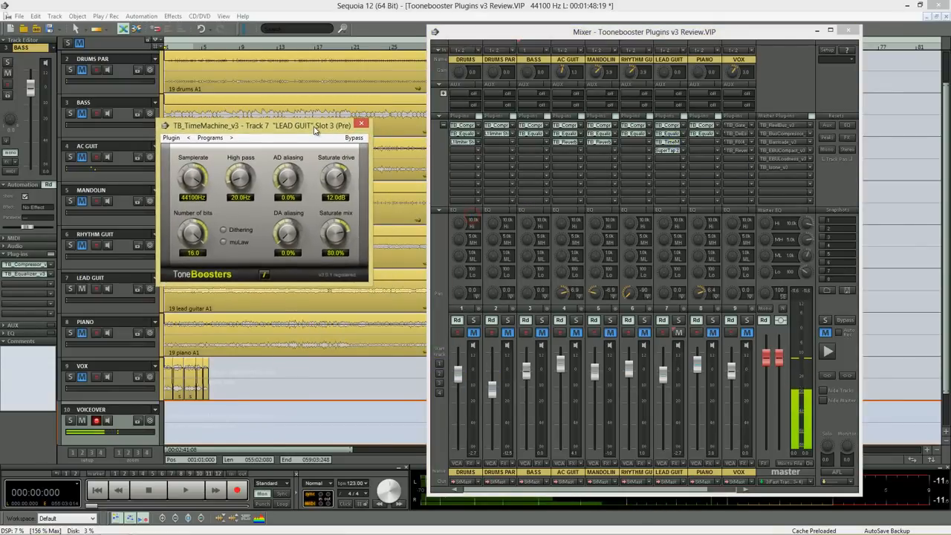
left_click(221, 139)
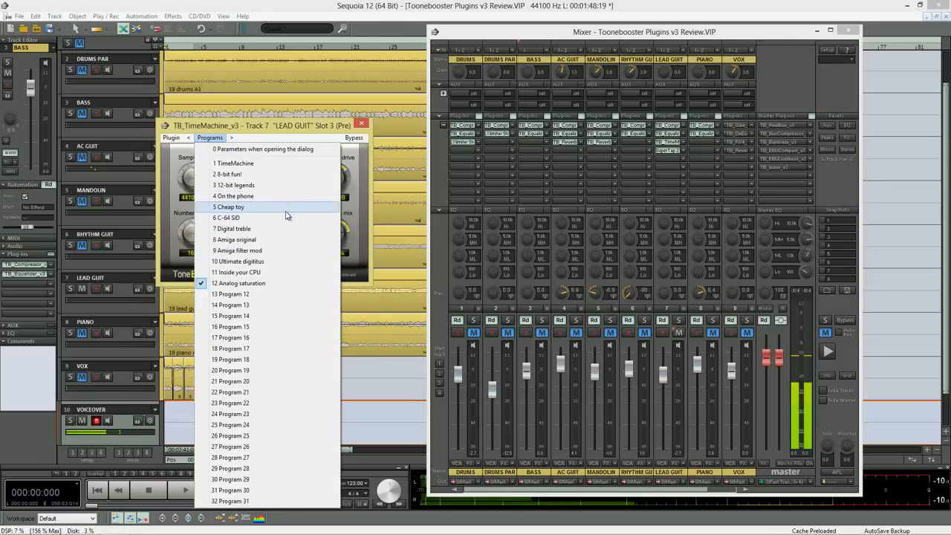
left_click(270, 274)
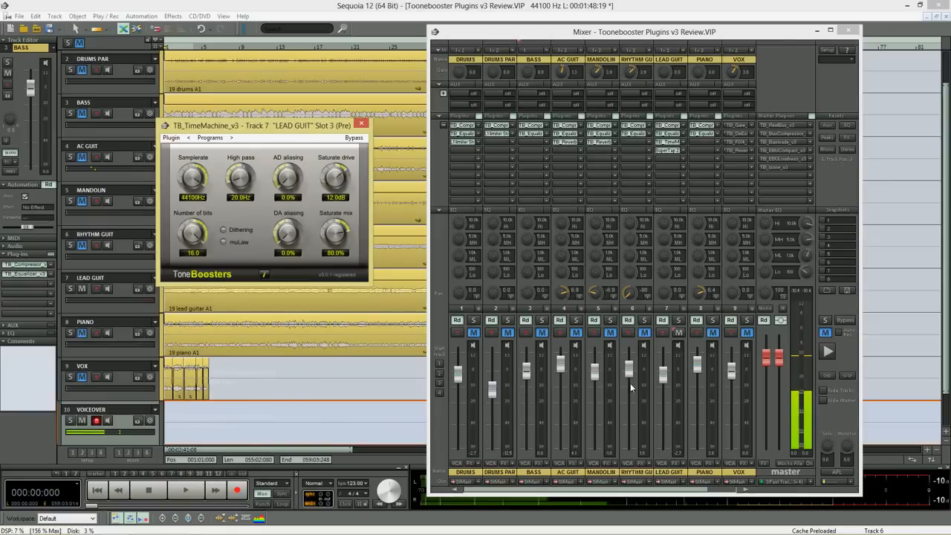
Select the LEAD GUIT track, deactivate all four of its plug-ins, and play the dry lead guitar
left_click(676, 472)
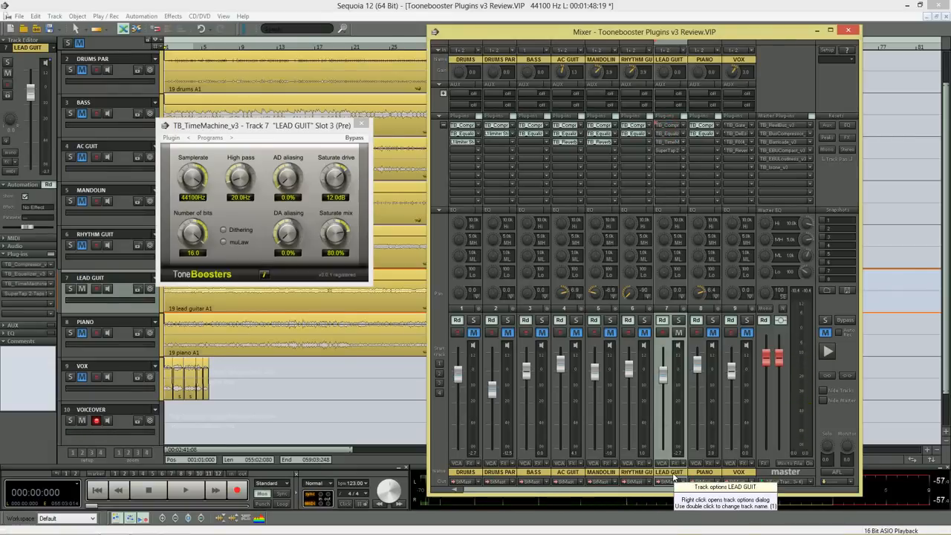
key("space")
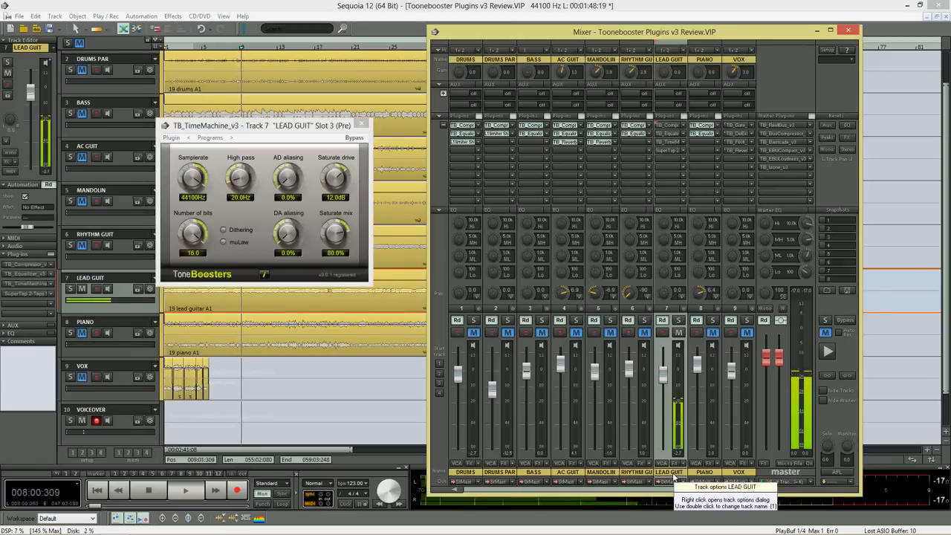
key("space")
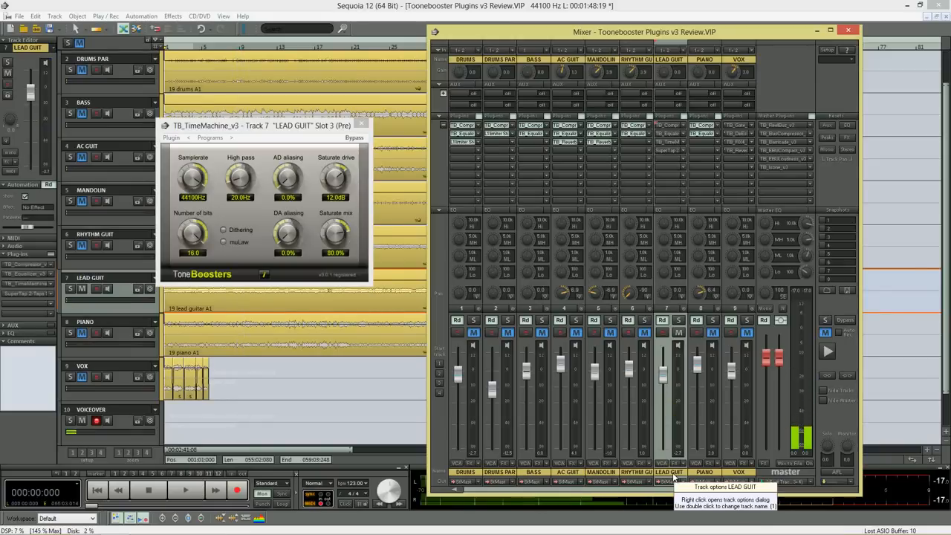
Reactivate the LEAD GUIT plug-ins, open the track's TB_Compressor_v3 and TB_Equalizer_v3, and move both windows clear of the mixer
left_click(672, 125)
left_click_drag(416, 109, 130, 41)
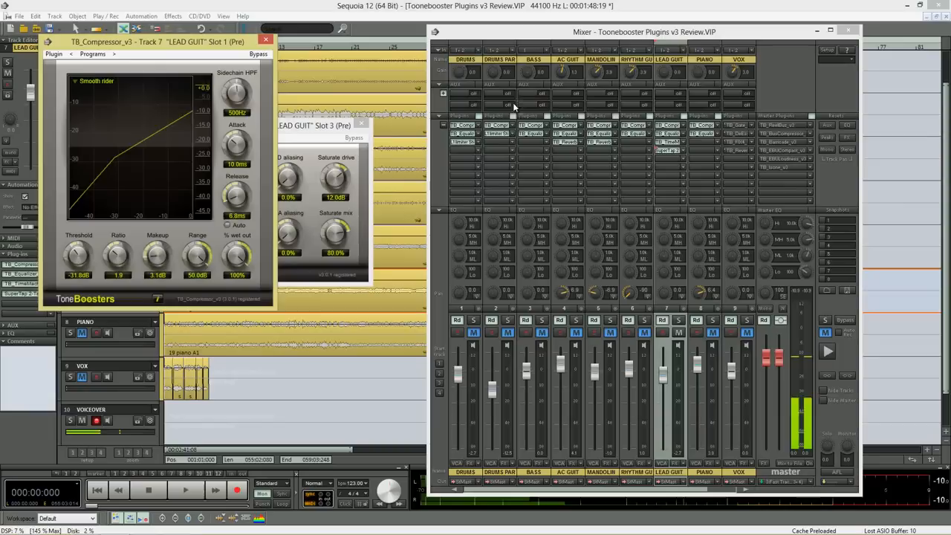
left_click(669, 133)
left_click_drag(536, 141, 341, 110)
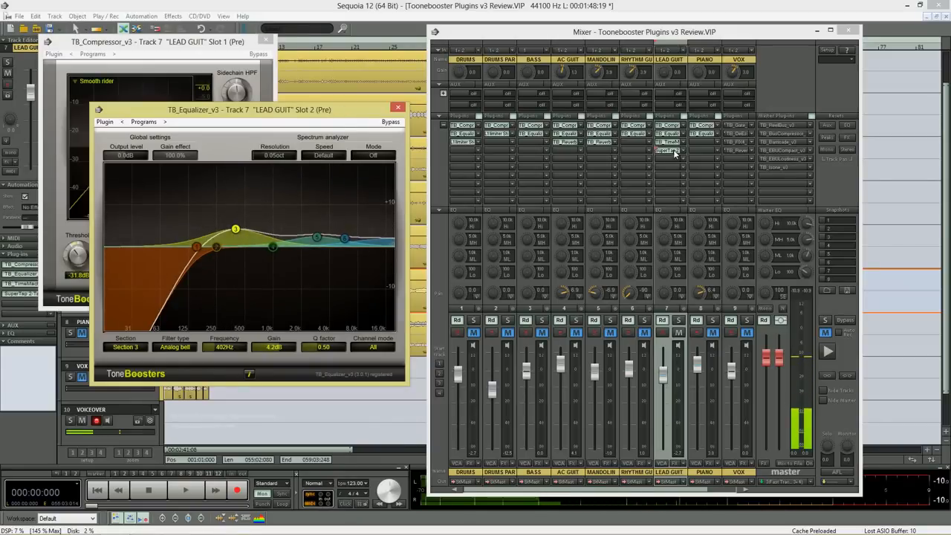
left_click_drag(331, 109, 312, 210)
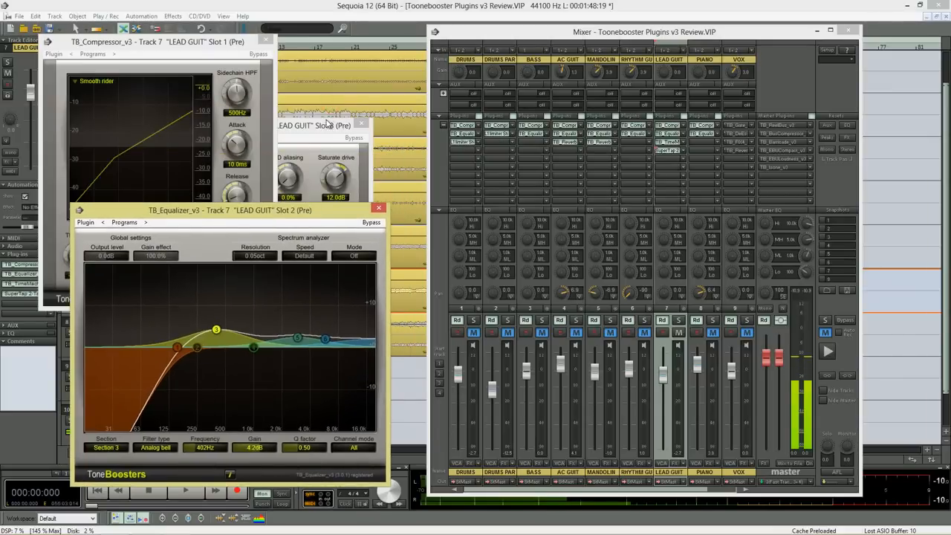
Bring the LEAD GUIT track's TB_TimeMachine_v3 to the front, and open its SuperTap 2-Taps Stereo delay for a look before closing it
left_click(330, 124)
left_click(668, 150)
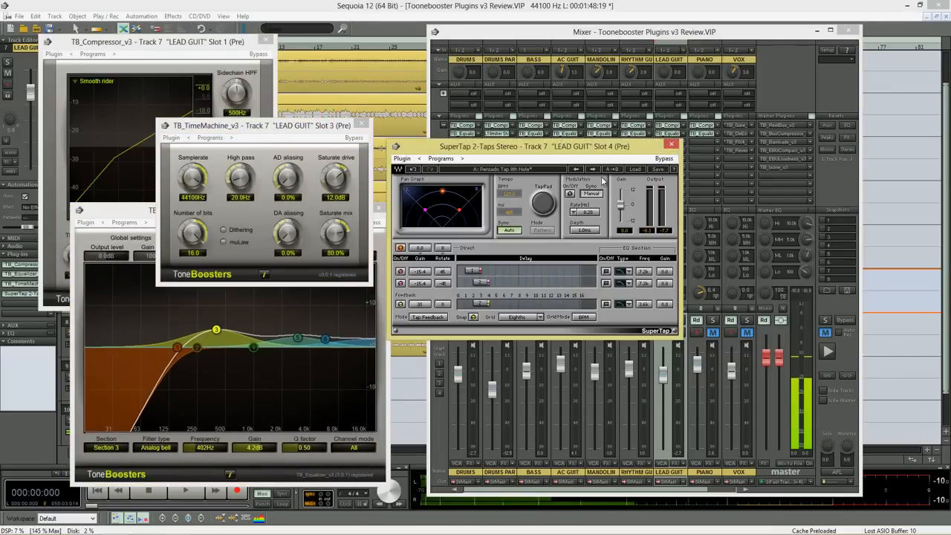
left_click_drag(591, 146, 400, 90)
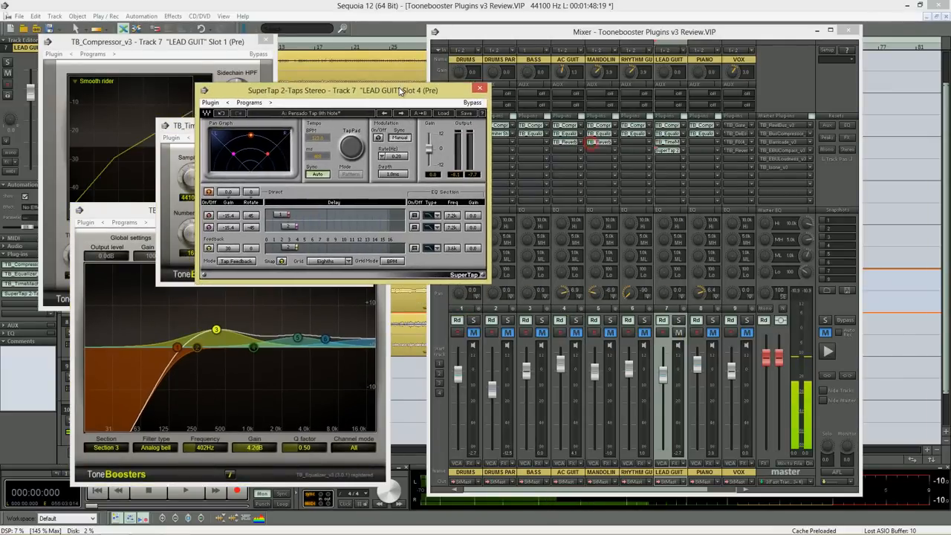
left_click(478, 89)
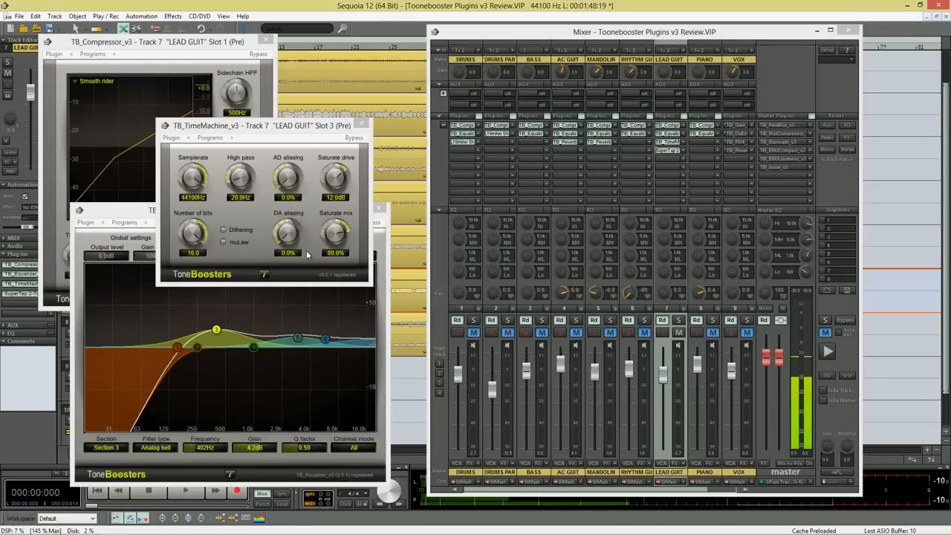
Play the processed lead guitar twice, shifting the TB_TimeMachine_v3 window slightly between the two playbacks
key("space")
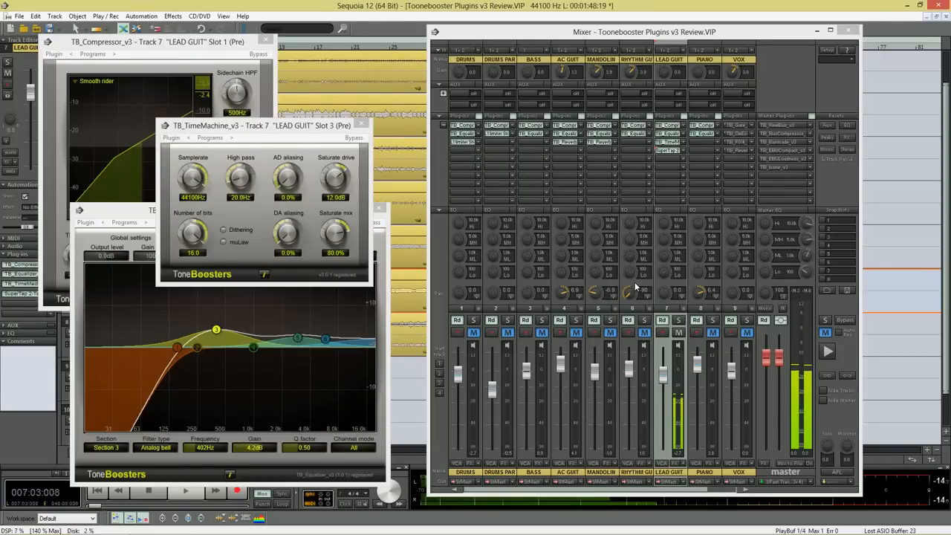
key("space")
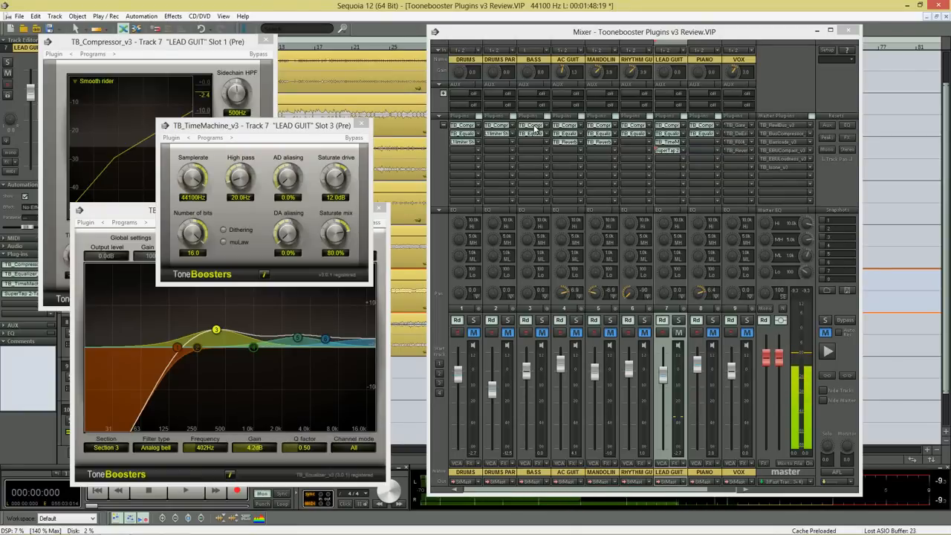
left_click_drag(317, 130, 341, 133)
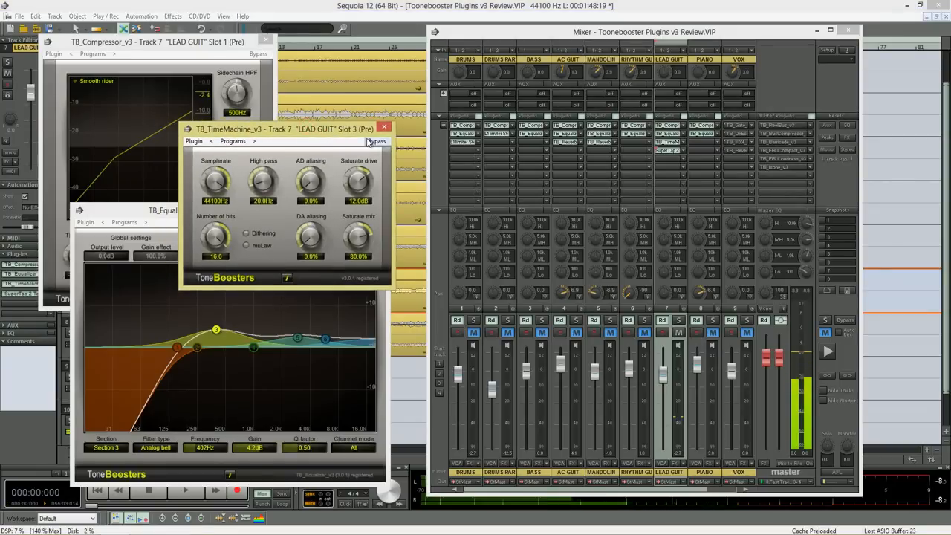
key("space")
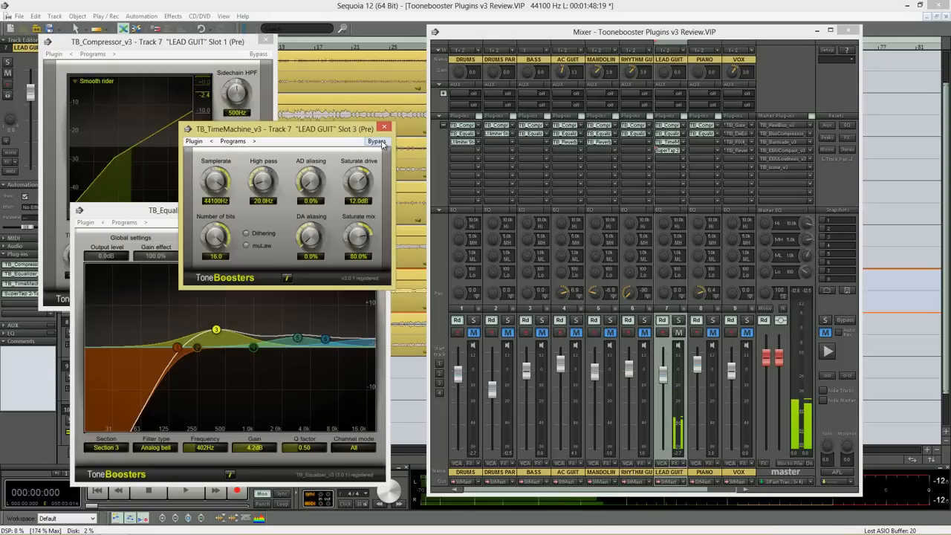
key("space")
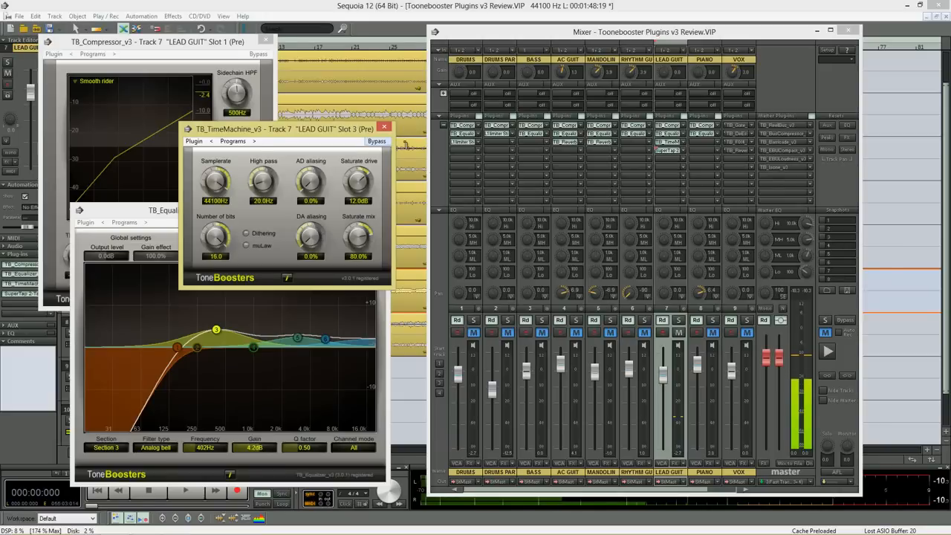
Close the three LEAD GUIT plug-in windows and reposition the mixer, muting LEAD GUIT and unmuting VOX
left_click(384, 127)
left_click(378, 207)
left_click(265, 42)
left_click_drag(792, 37, 658, 33)
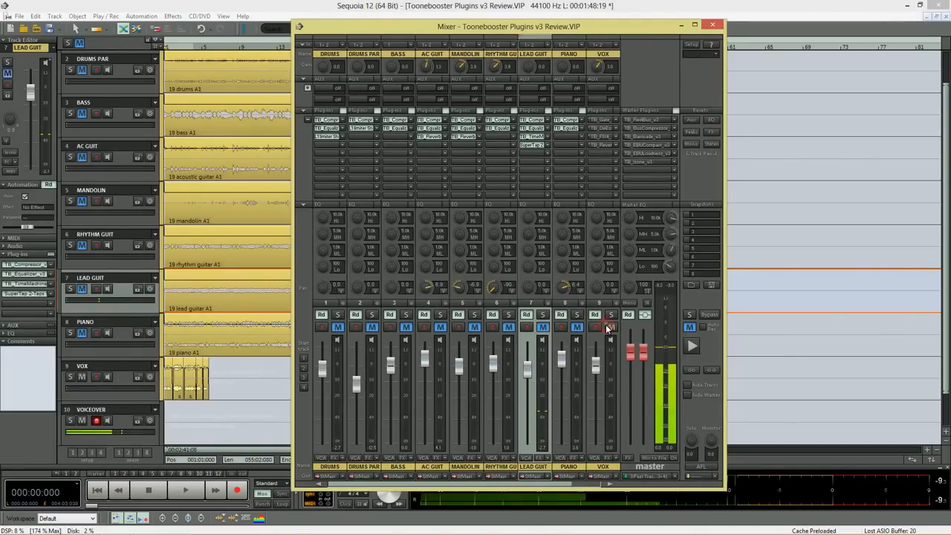
Activate the VOX track's plug-ins, and open its TB_Gate_v3 and TB_DeEsser_v3 with both windows clear of the mixer
left_click(600, 120)
left_click_drag(554, 171, 204, 41)
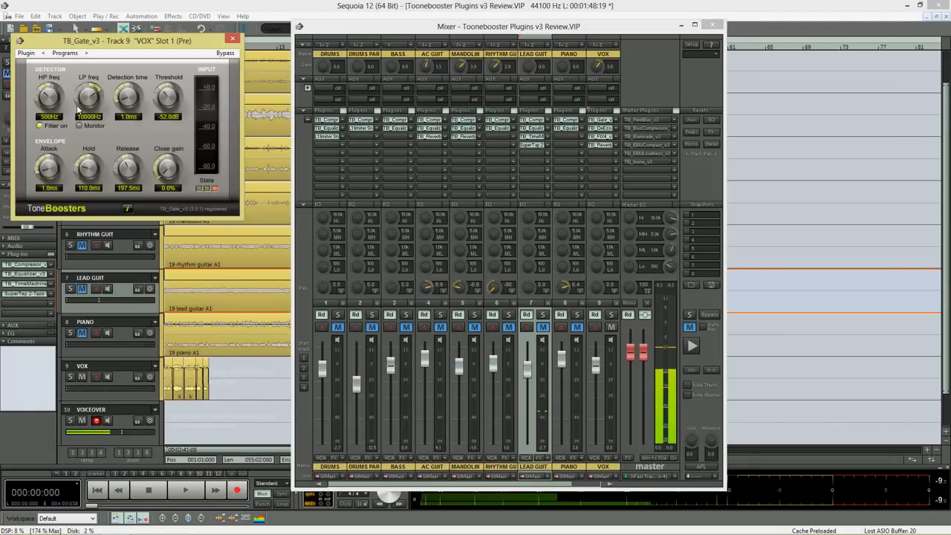
left_click(599, 128)
left_click_drag(514, 104, 168, 229)
Open the VOX track's TB_FIX4_v3 and TB_Reverb_v3 and arrange both windows so the VOX plug-in slots stay reachable
left_click(606, 137)
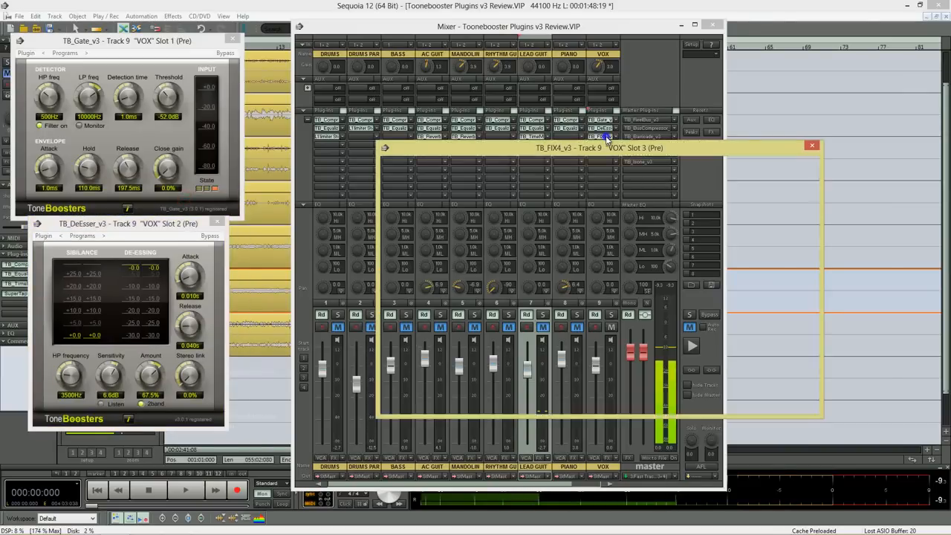
left_click_drag(676, 153, 541, 112)
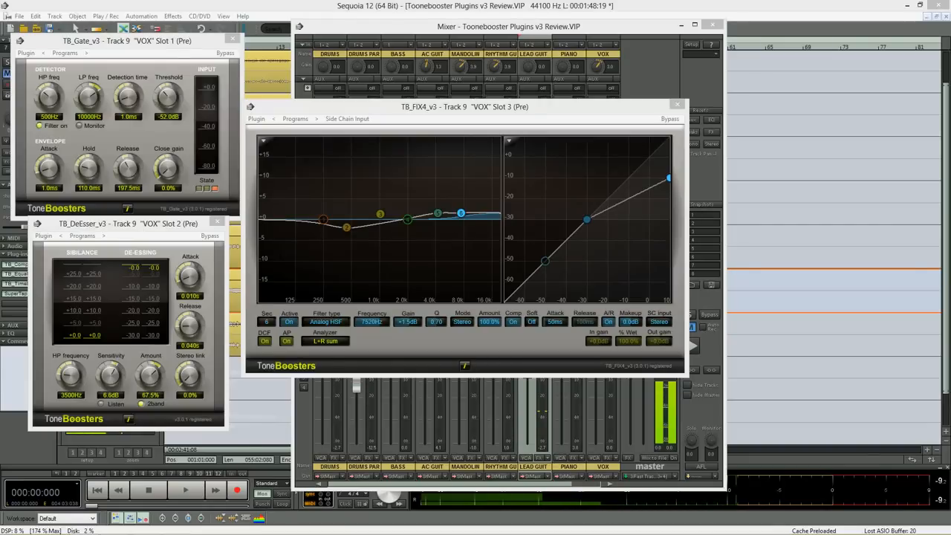
left_click_drag(507, 111, 788, 90)
left_click(603, 149)
left_click(602, 137)
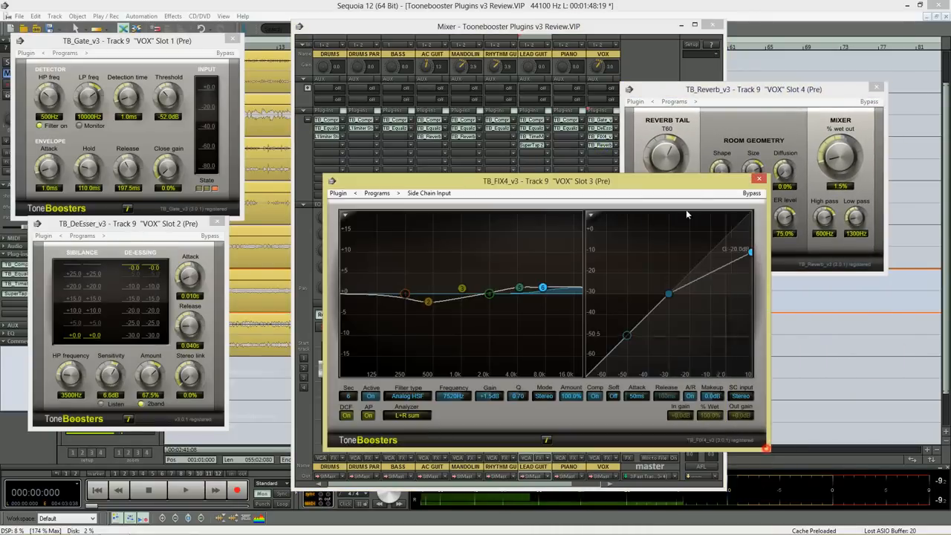
left_click_drag(683, 207, 580, 207)
left_click_drag(642, 88, 680, 94)
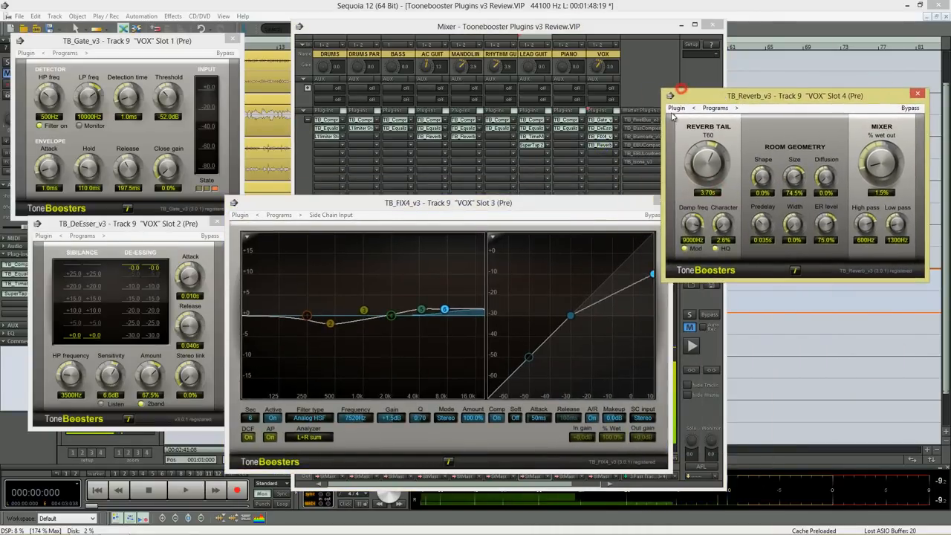
Deactivate all of the VOX track's plug-ins and play the dry vocal
left_click(618, 110)
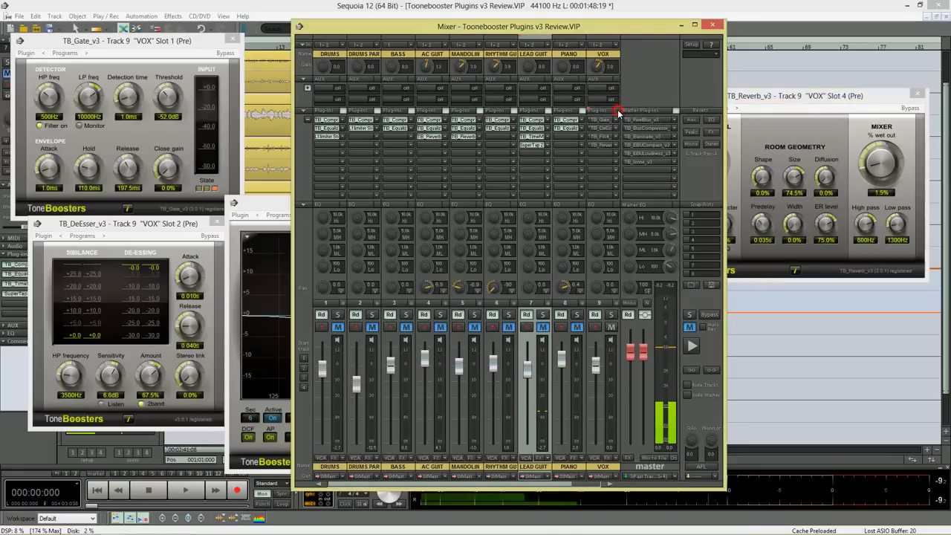
key("space")
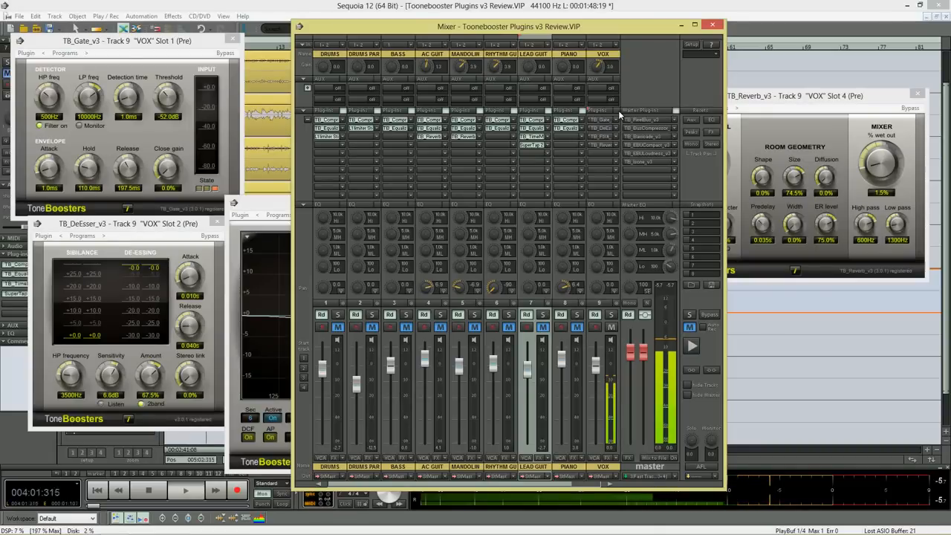
key("space")
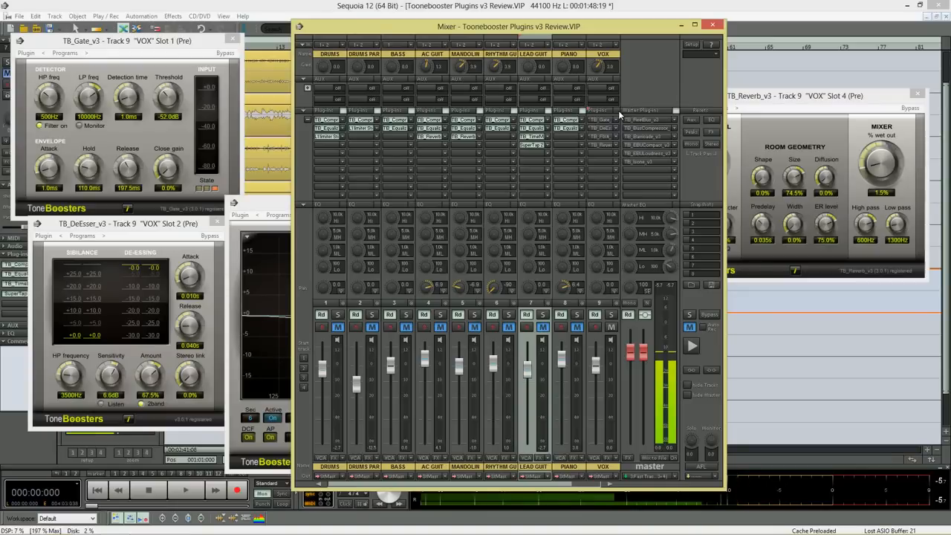
Reactivate the VOX track's plug-ins and play the processed vocal
left_click(618, 111)
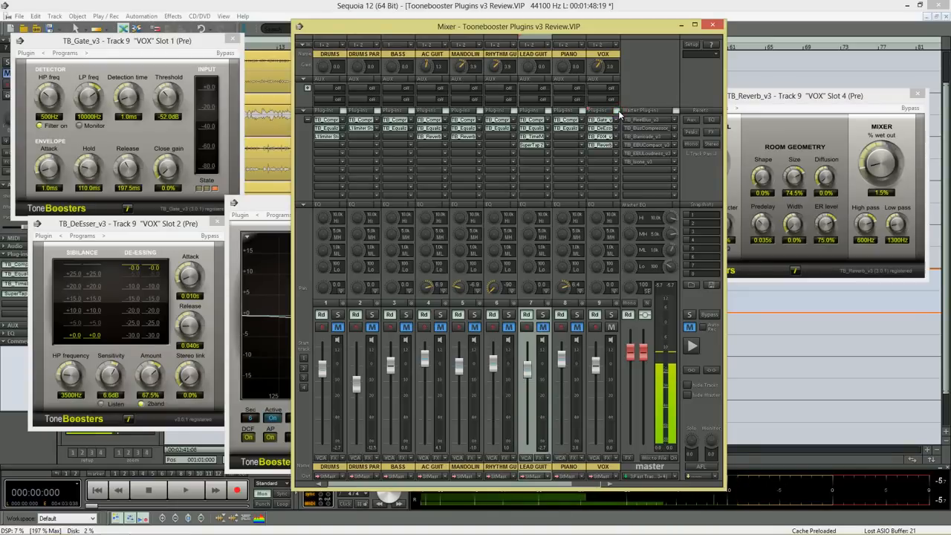
key("space")
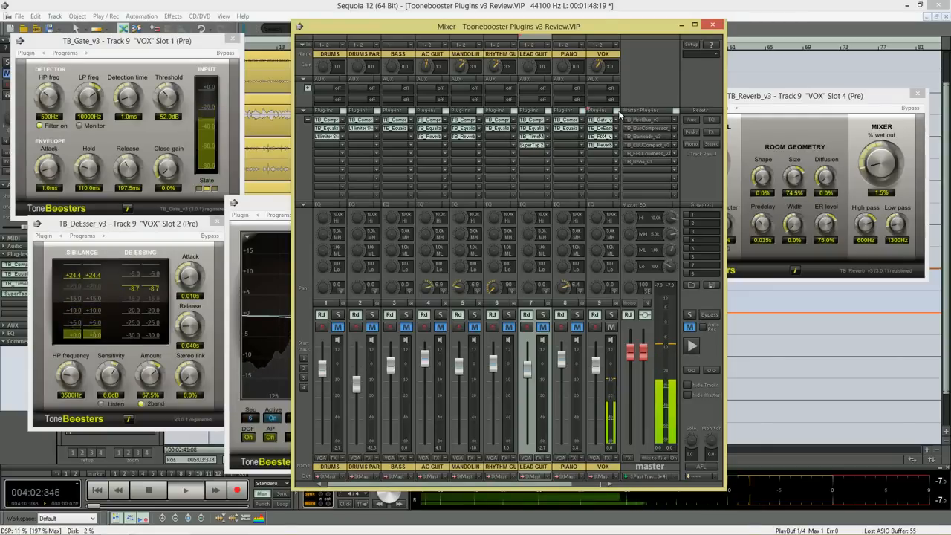
key("space")
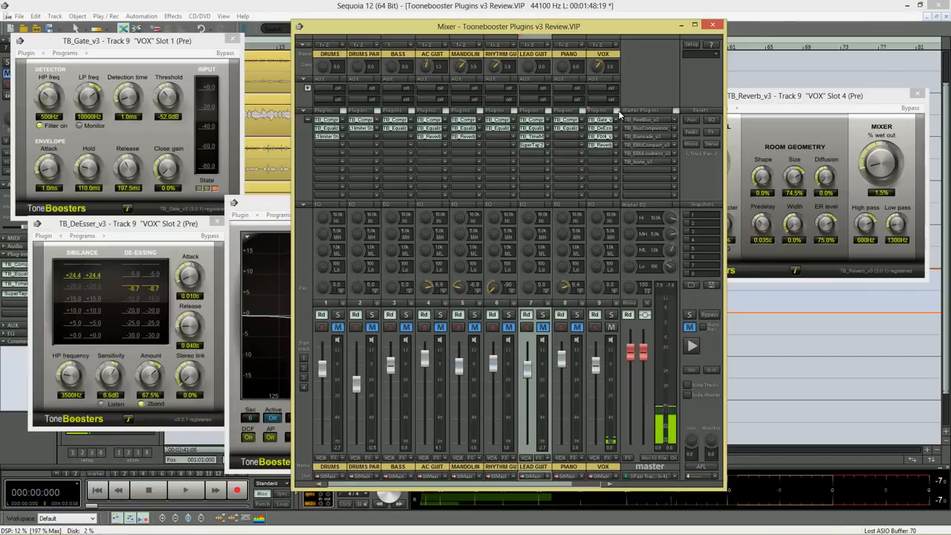
Bring the VOX track's TB_FIX4_v3 to the front, examine its EQ and dynamics curves, and close it
left_click(275, 204)
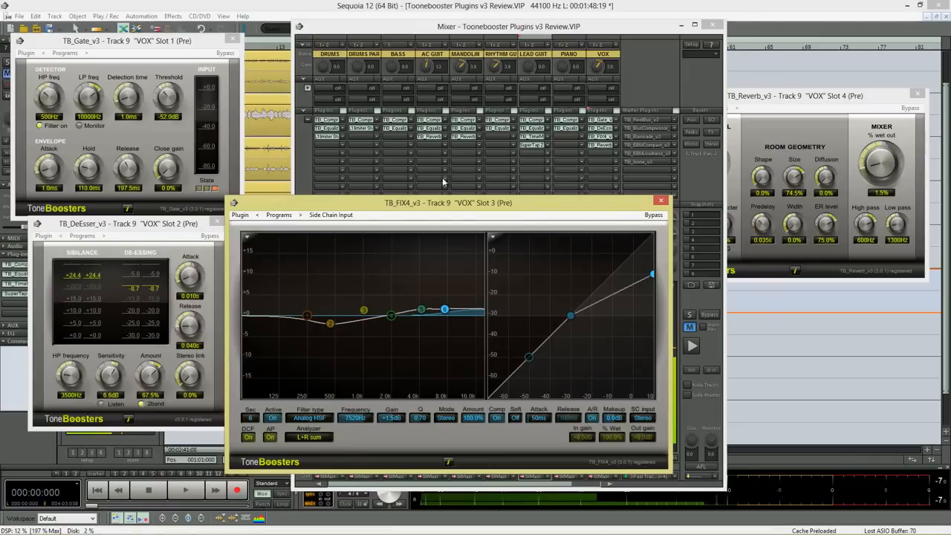
left_click_drag(499, 212, 506, 158)
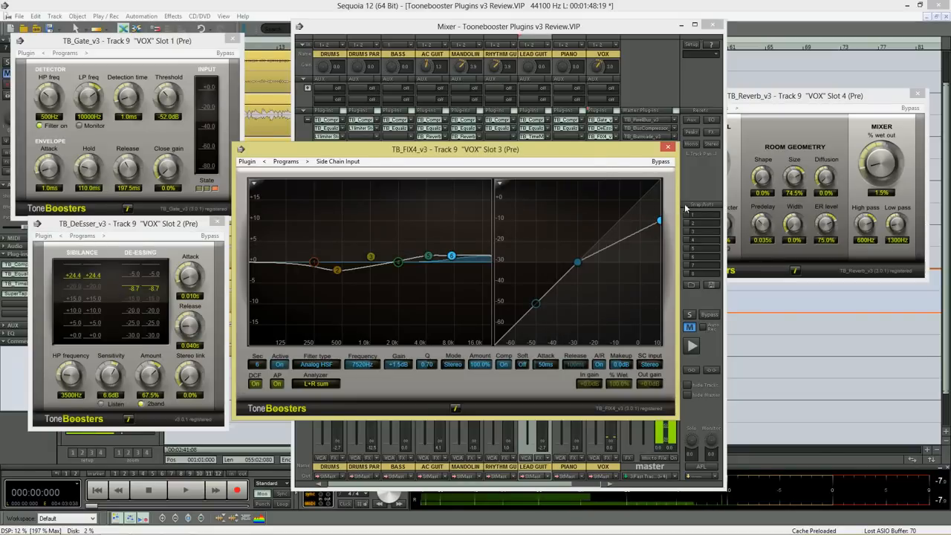
mouse_move(601, 153)
left_mouse_down()
mouse_move(510, 146)
mouse_move(497, 156)
mouse_move(592, 157)
left_mouse_up()
left_click(633, 151)
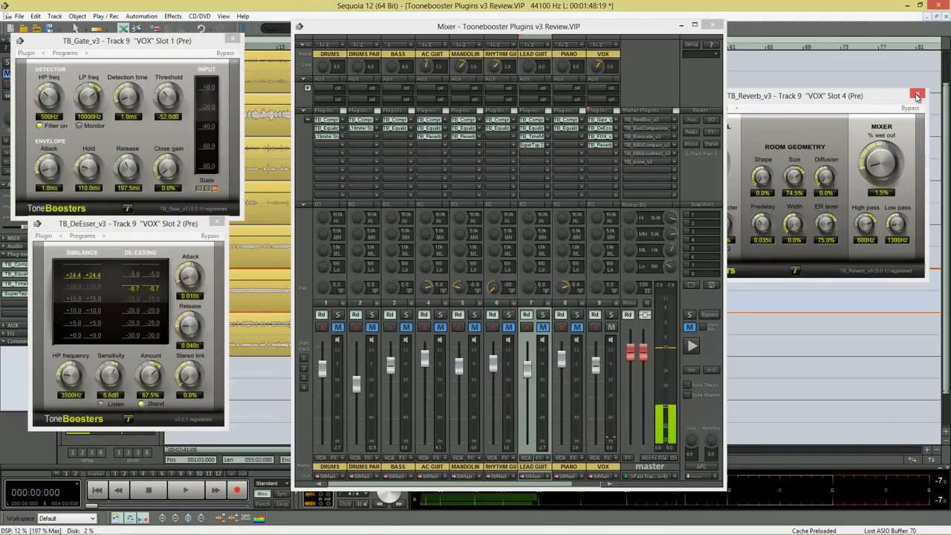
Move the VOX track's TB_Reverb_v3 over the mixer to examine its settings, and close it along with TB_DeEsser_v3 and TB_Gate_v3
left_click_drag(853, 93, 542, 199)
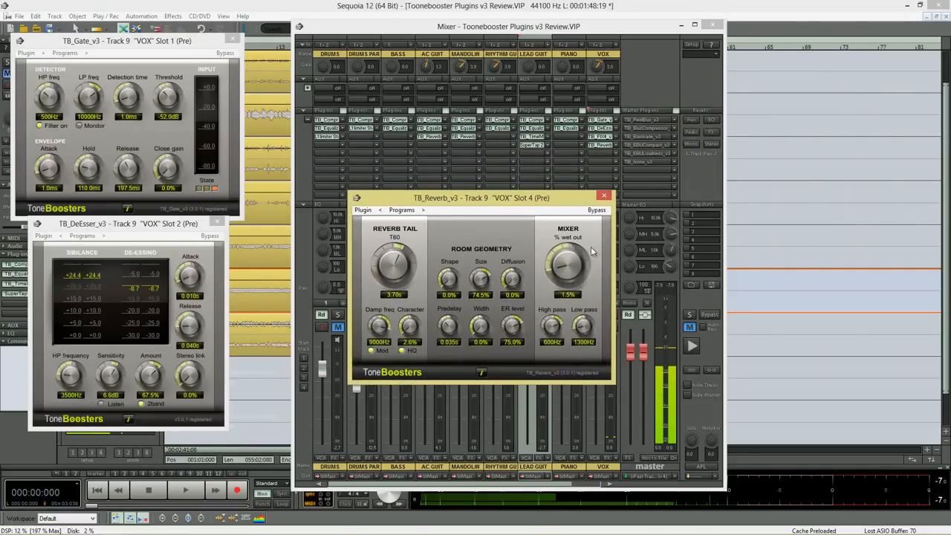
left_click(604, 196)
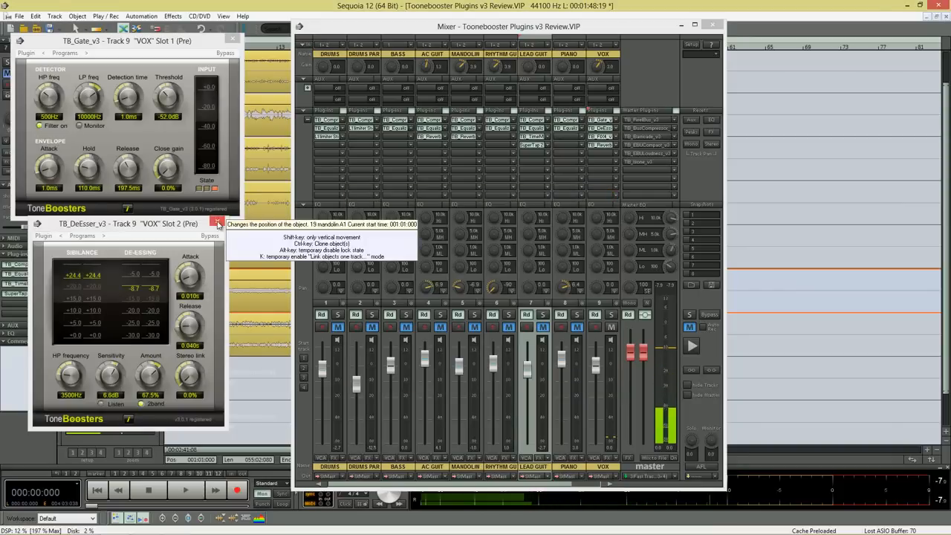
left_click(217, 222)
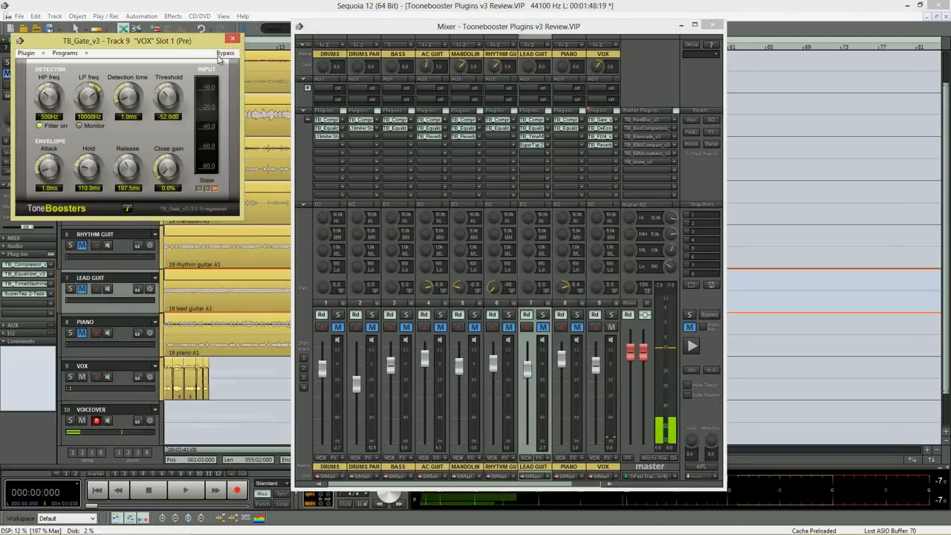
left_click(232, 38)
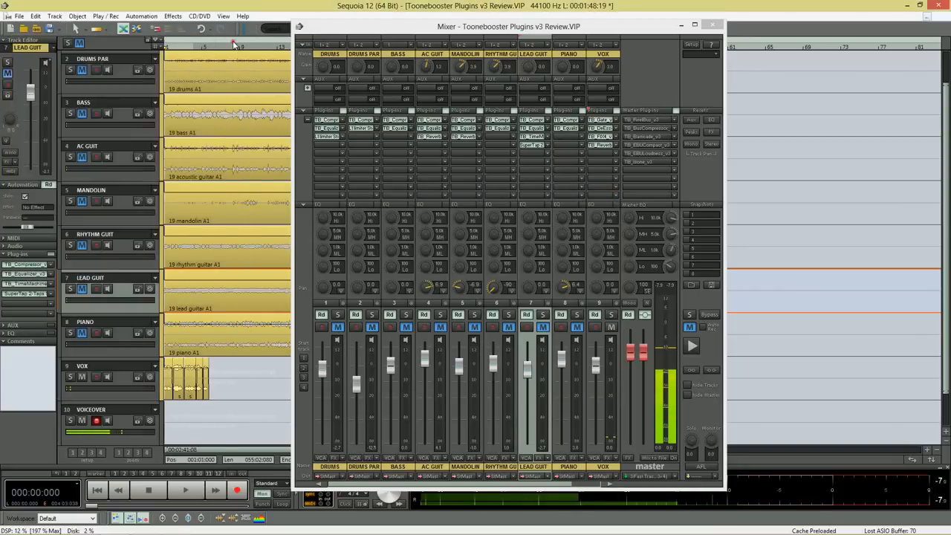
Activate TB_ReelBus_v3 on the master and deactivate the VOX track's plug-ins
left_click(661, 121)
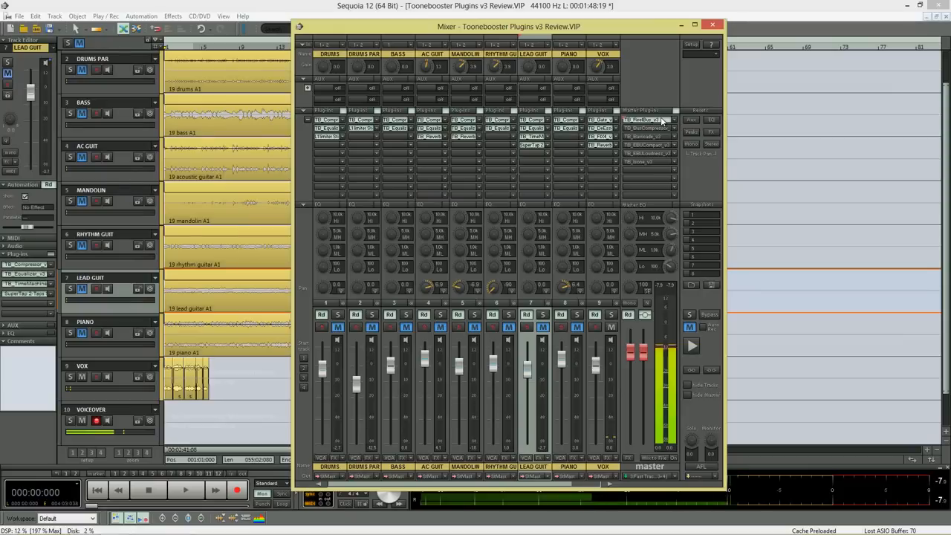
left_click(615, 109)
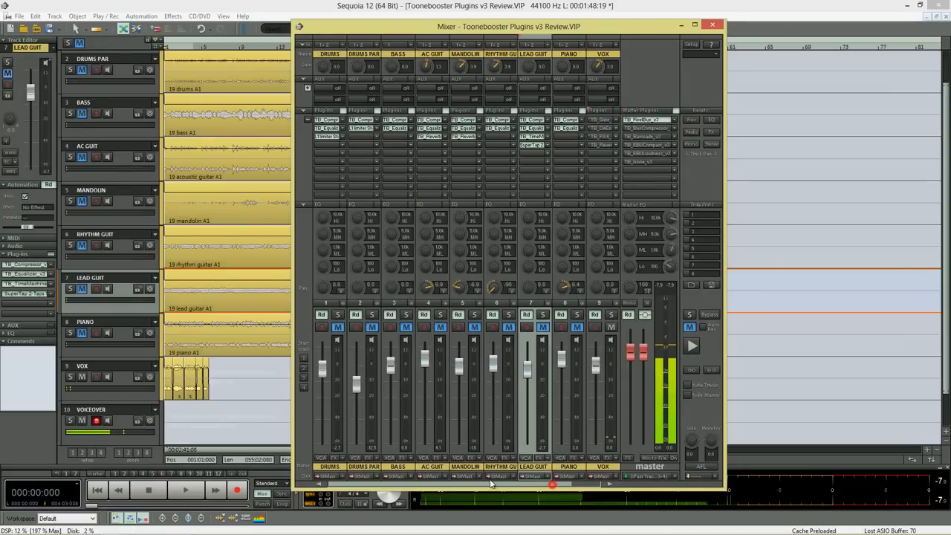
Unmute all the instrument tracks from DRUMS through PIANO and mute the VOX track in the mixer
left_click(371, 327)
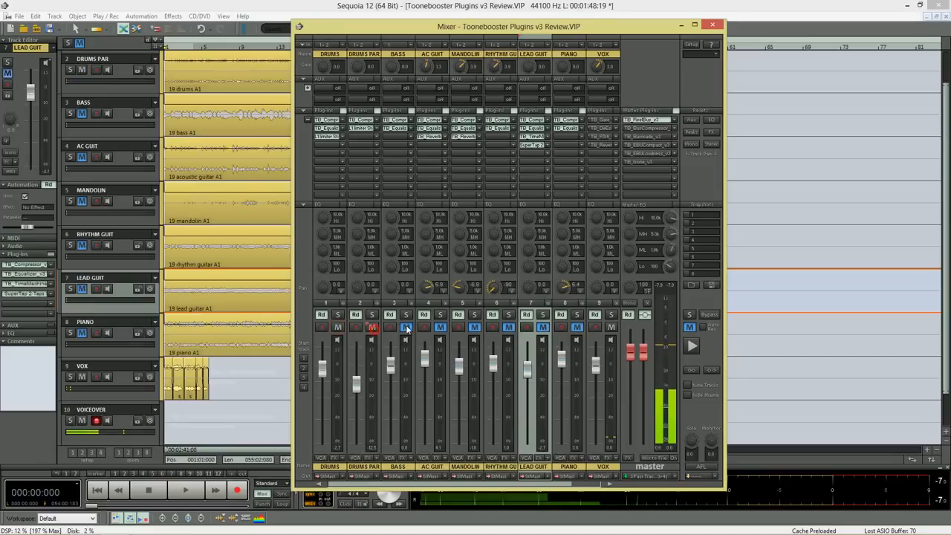
left_click(405, 326)
left_click(439, 327)
left_click(474, 326)
left_click(508, 327)
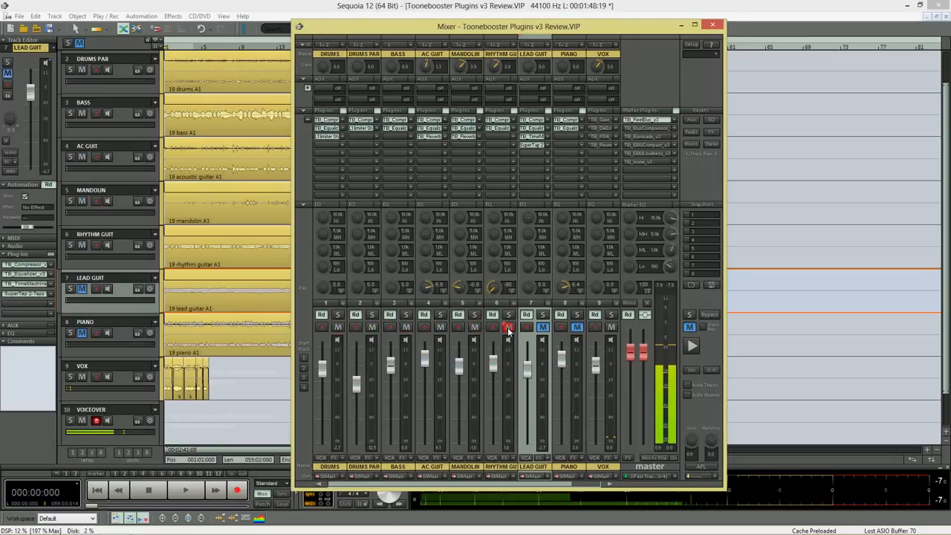
left_click(542, 326)
left_click(576, 326)
left_click(610, 327)
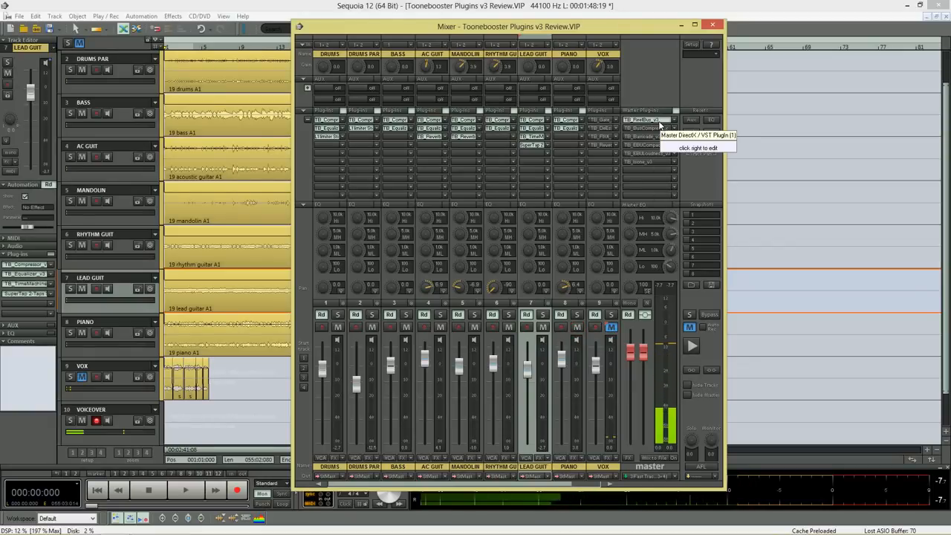
Open the master's TB_ReelBus_v3, move its window aside, bypass it, and play the instrumental mix without it
right_click(660, 125)
left_click_drag(570, 170, 512, 174)
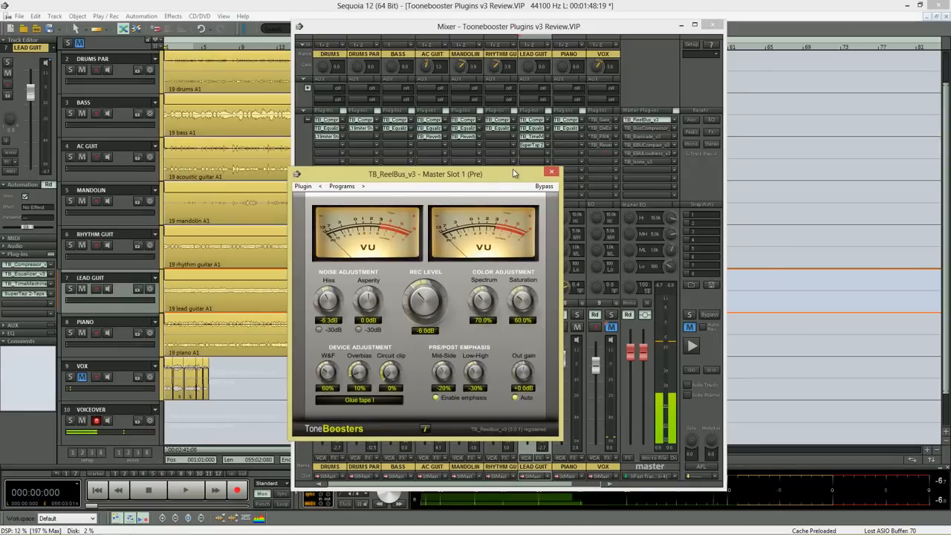
left_click(544, 185)
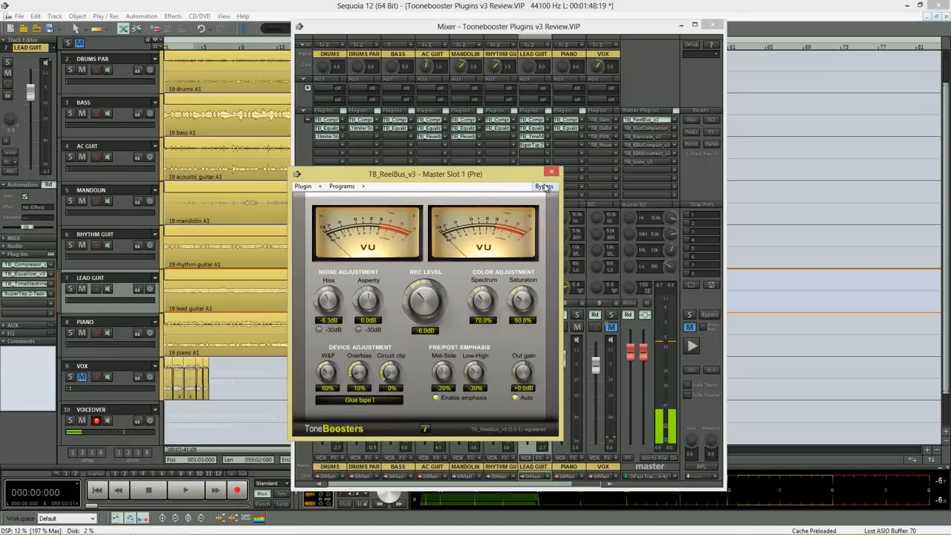
key("space")
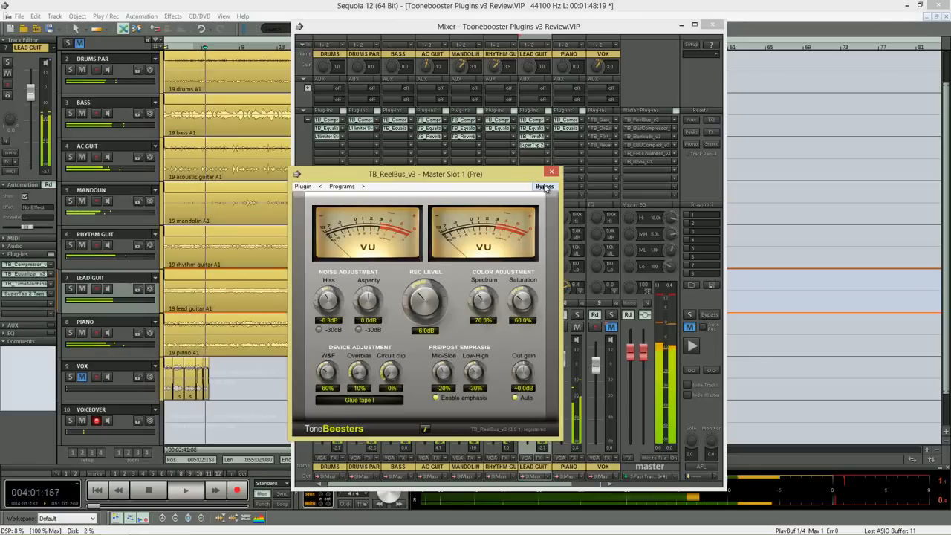
Re-enable TB_ReelBus_v3 during playback, place it and the mixer side by side while listening, and close the plug-in after stopping
left_click(546, 188)
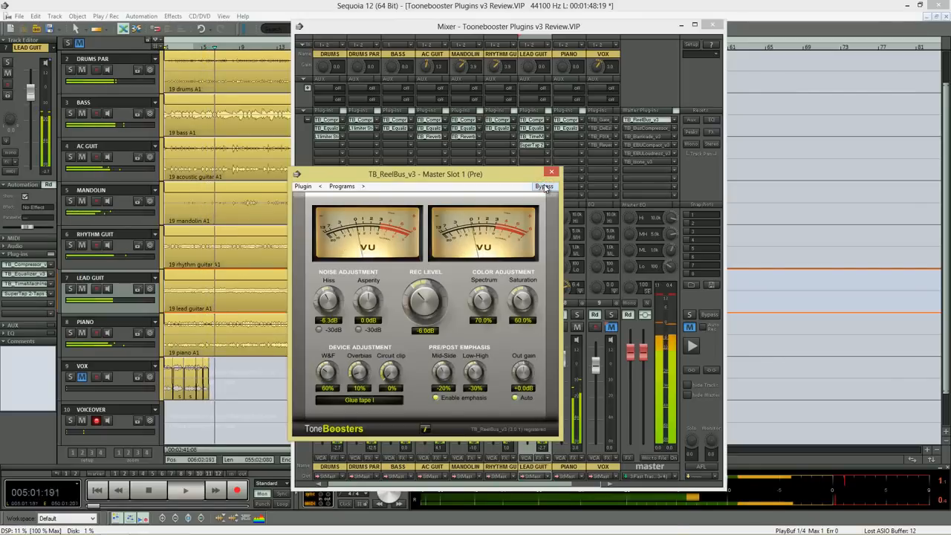
left_click_drag(535, 174, 288, 56)
left_click(483, 30)
left_click_drag(483, 30, 527, 27)
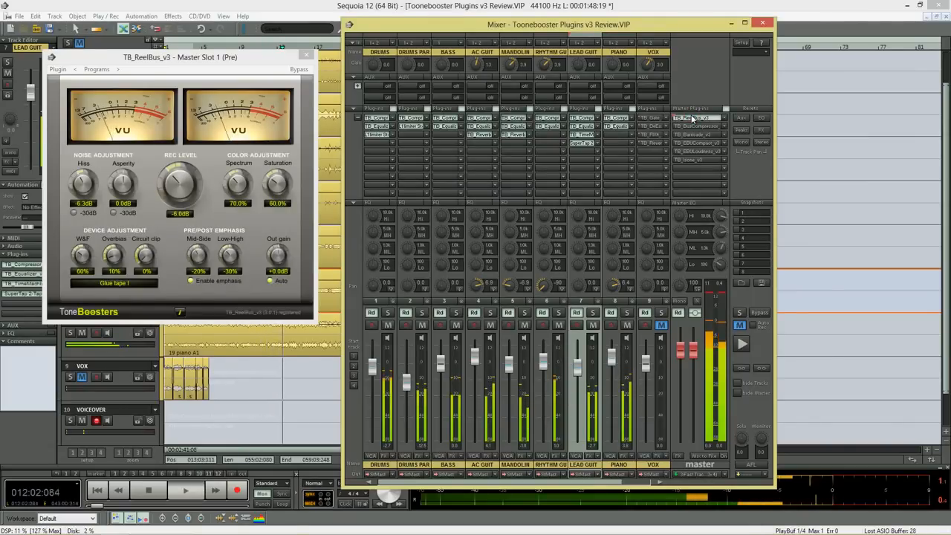
key("space")
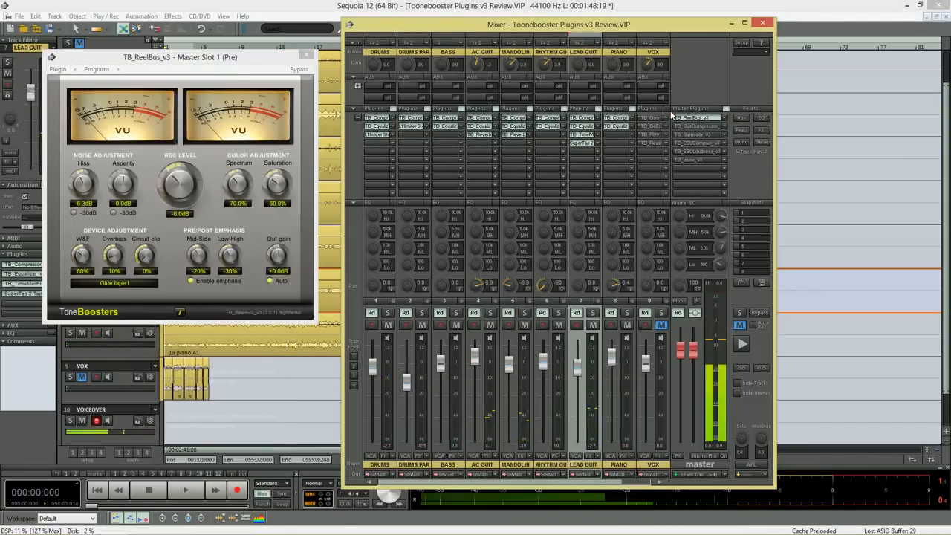
left_click(306, 55)
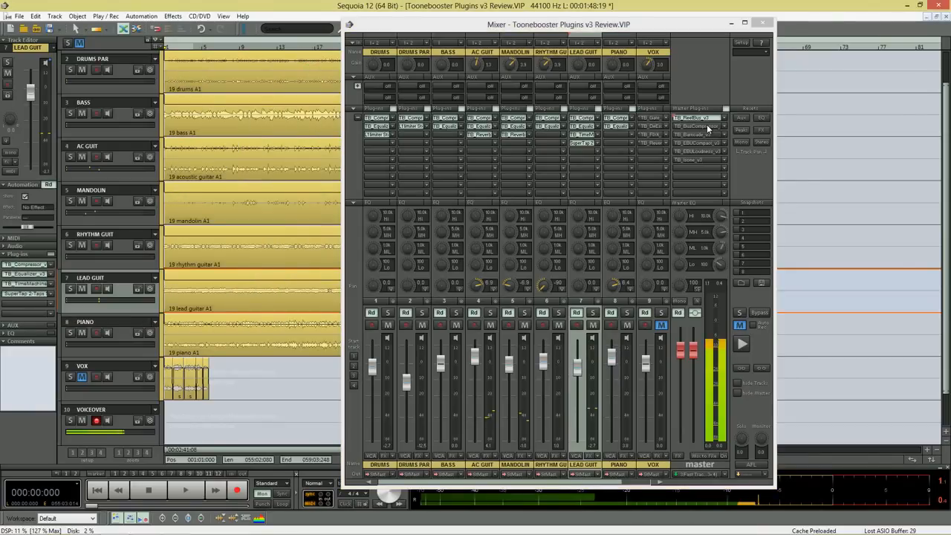
Activate the master's TB_BusCompressor_v3, open it beside the mixer, and bypass it for the dry comparison
left_click(707, 126)
left_click(707, 126)
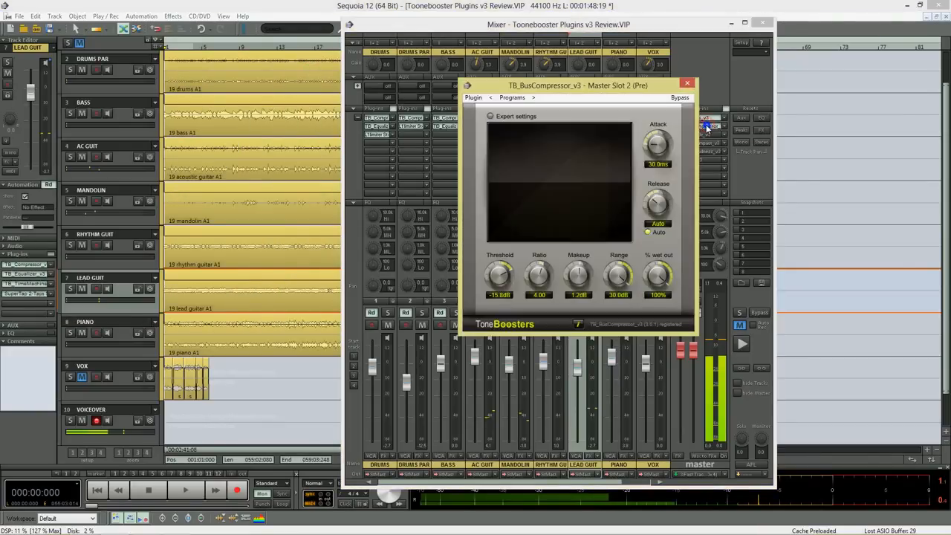
left_click_drag(639, 102, 258, 60)
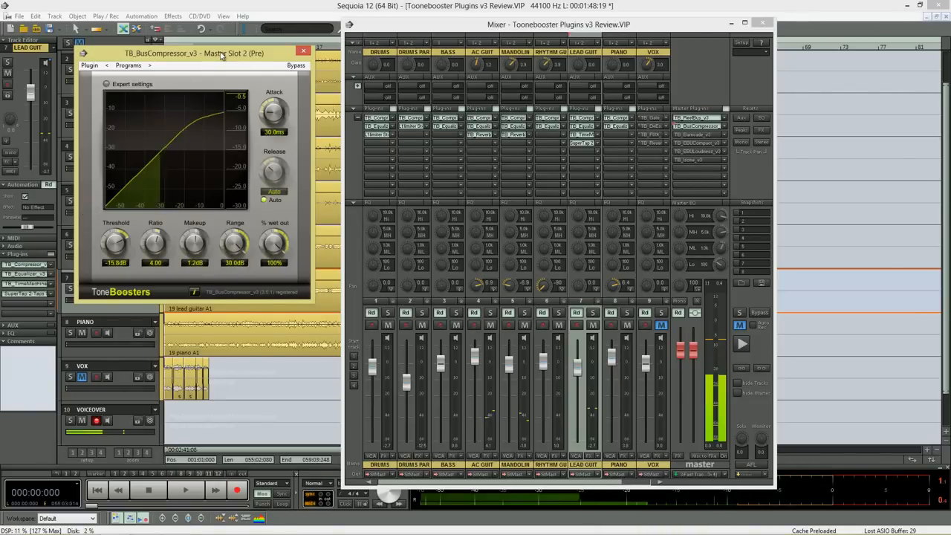
left_click_drag(265, 59, 266, 87)
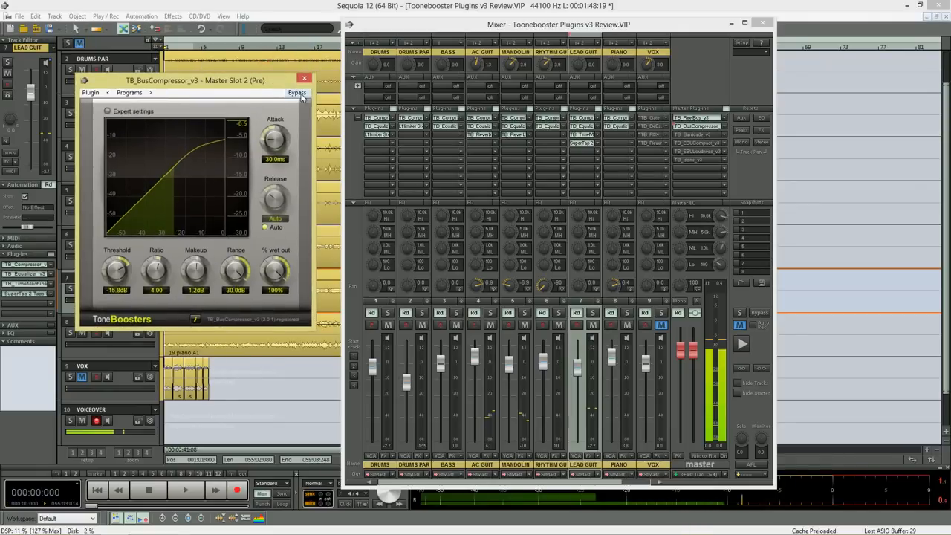
left_click(300, 95)
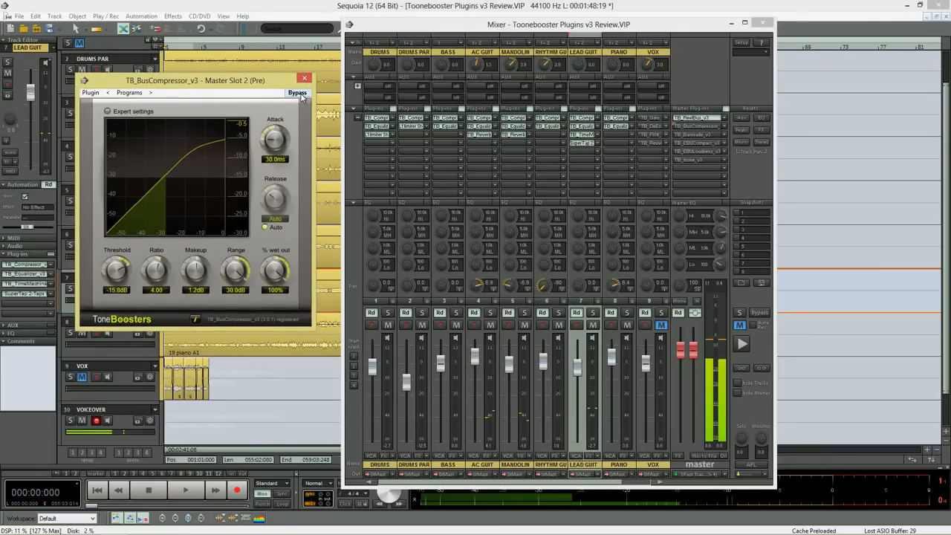
Play the mix, switch TB_BusCompressor_v3 back in during playback to compare, and close the plug-in after stopping
key("space")
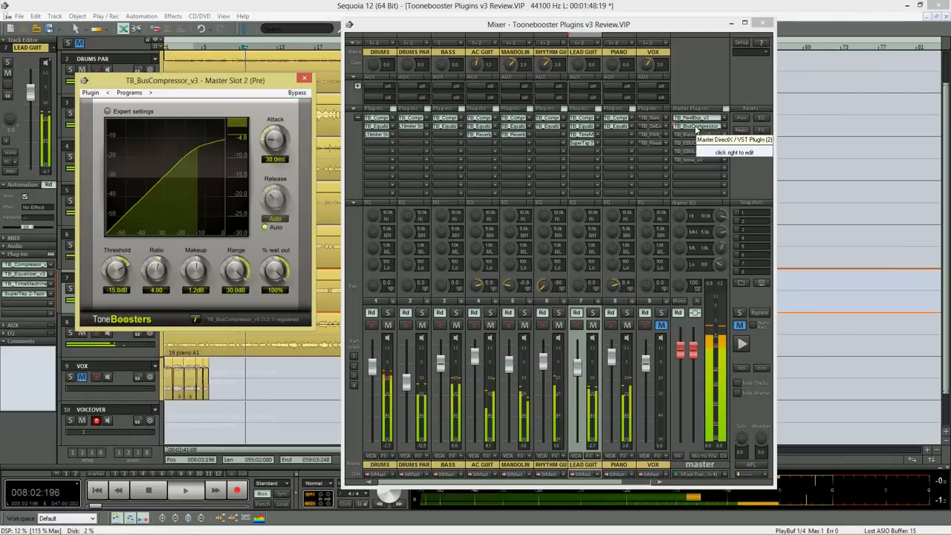
left_click(696, 128)
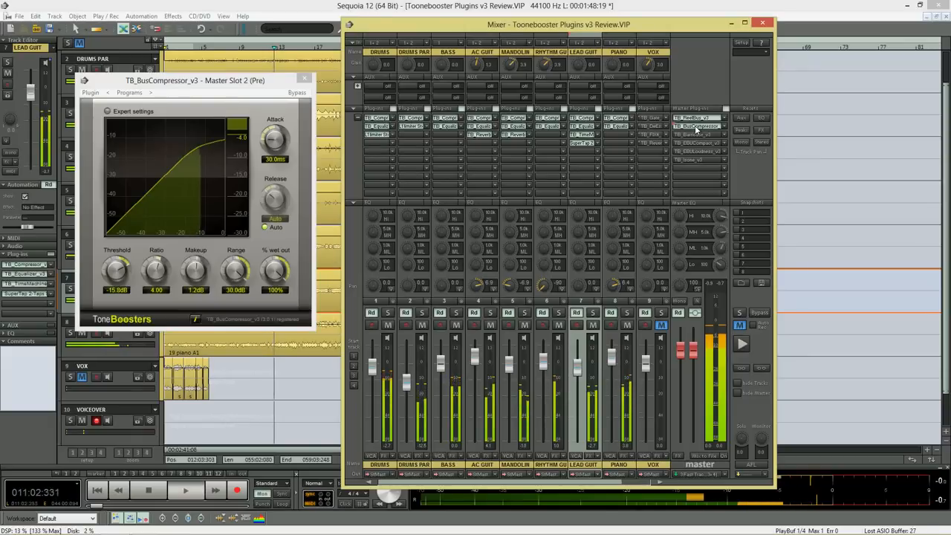
key("space")
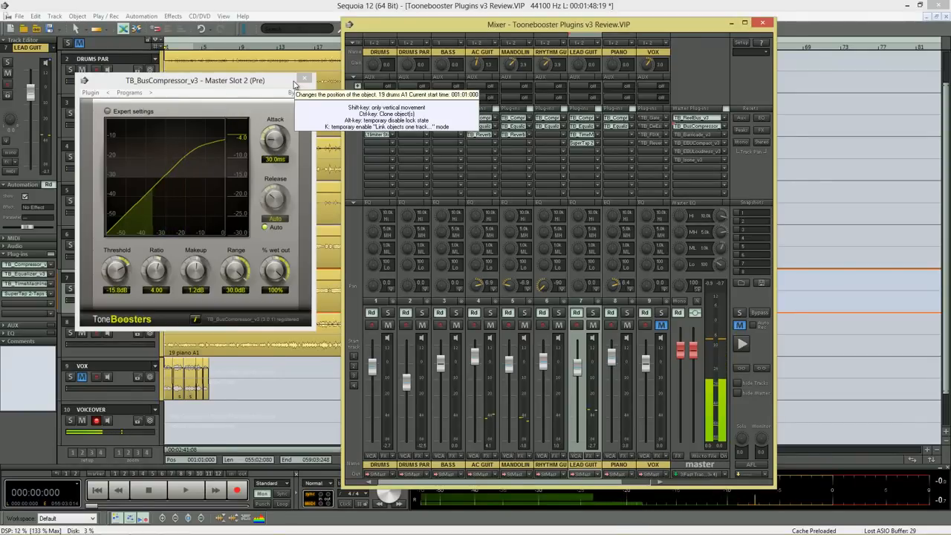
left_click(241, 84)
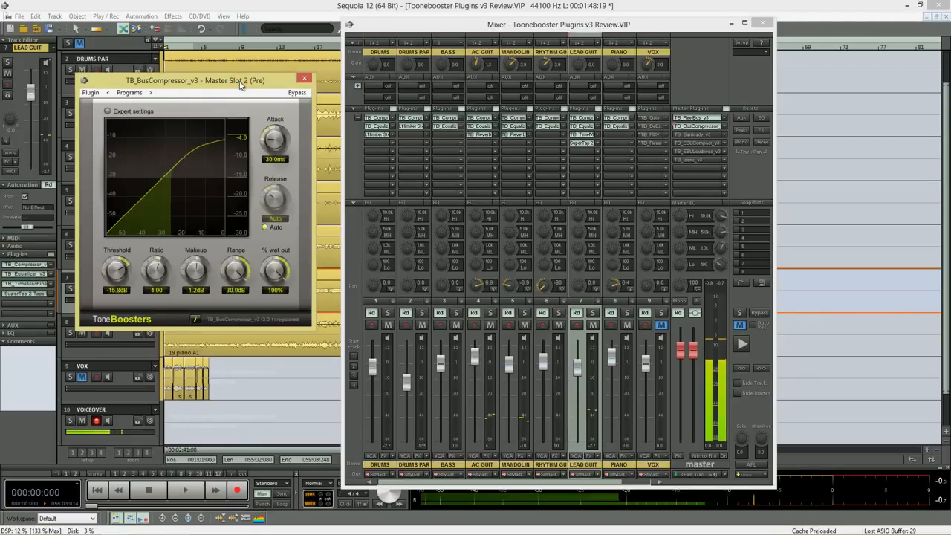
left_click(305, 79)
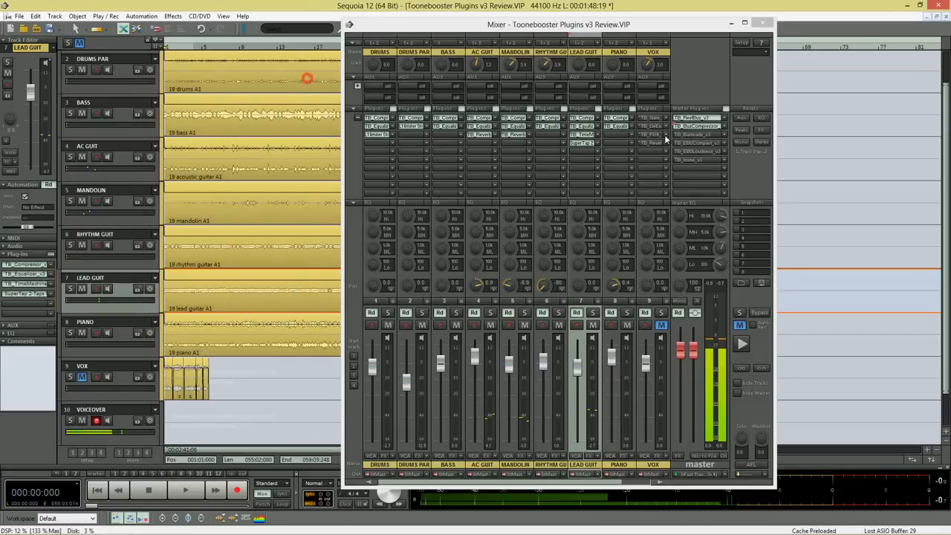
Open the master's TB_Barricade_v3 beside the mixer and look through its list of limiter programs without changing the program
right_click(706, 136)
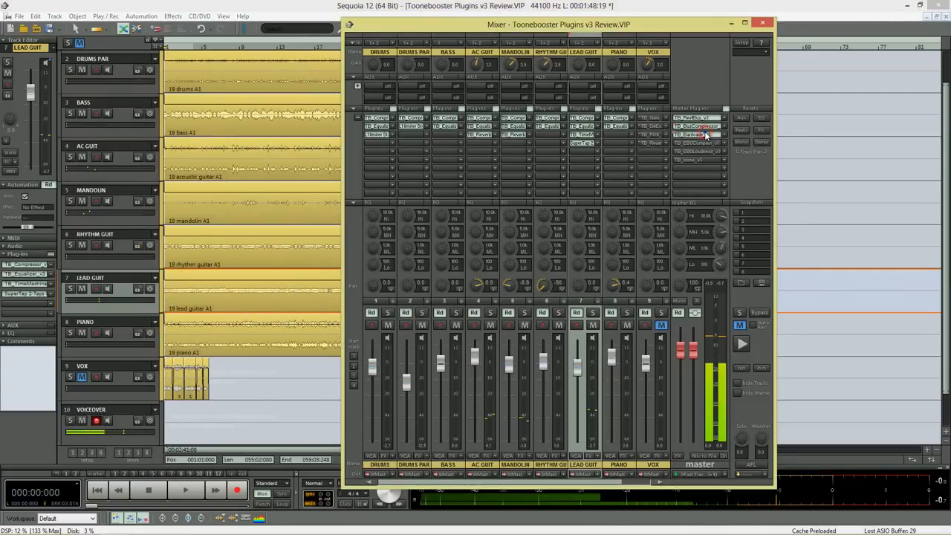
left_click_drag(700, 82, 315, 123)
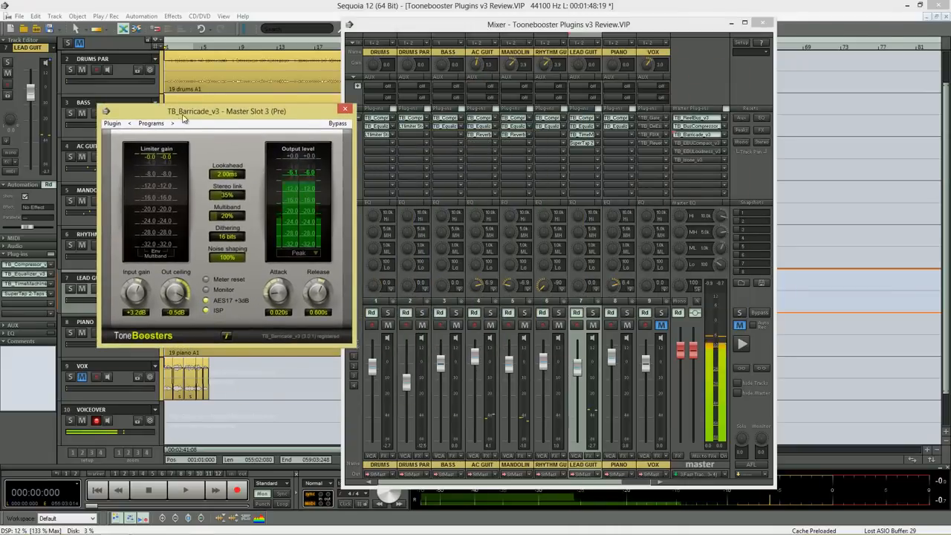
left_click(153, 123)
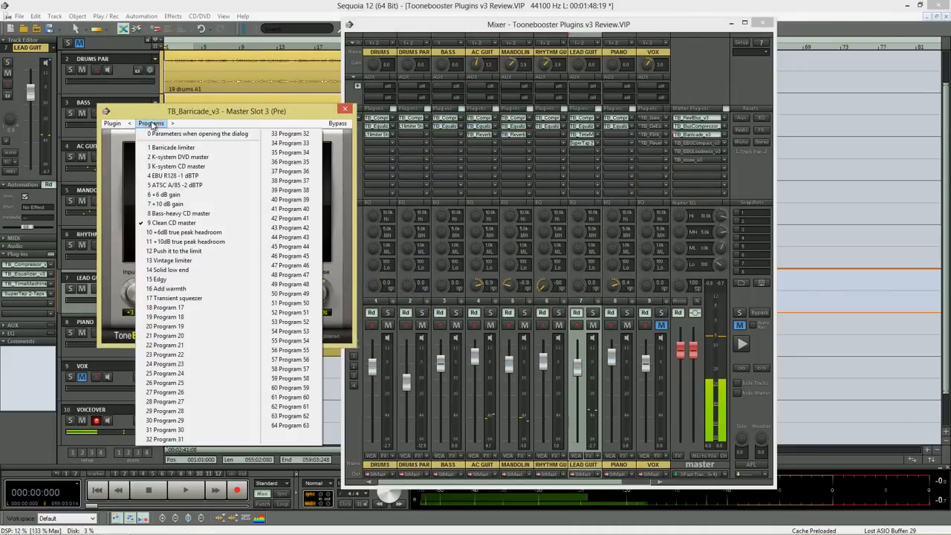
left_click(212, 116)
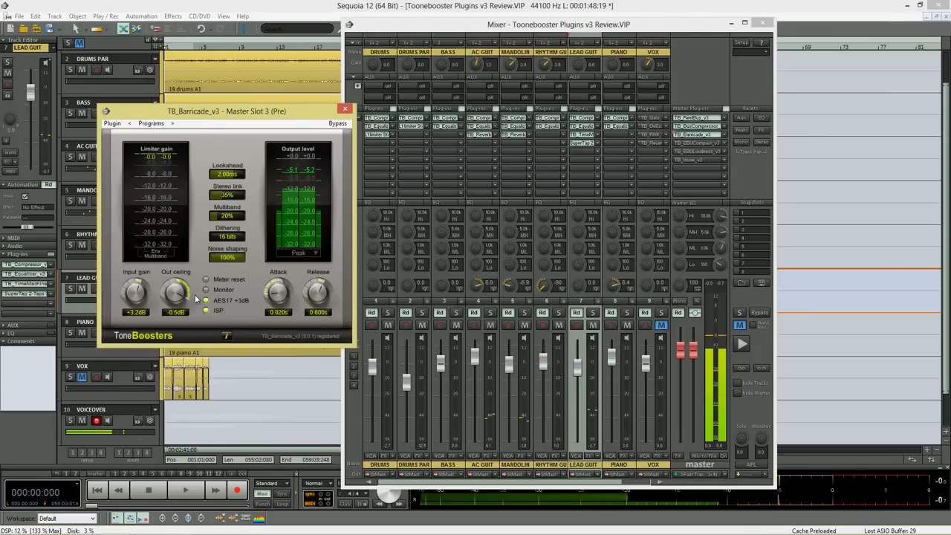
Play the mix, toggle TB_Barricade_v3's bypass to compare limited and unlimited sound, and close the plug-in after stopping
key("space")
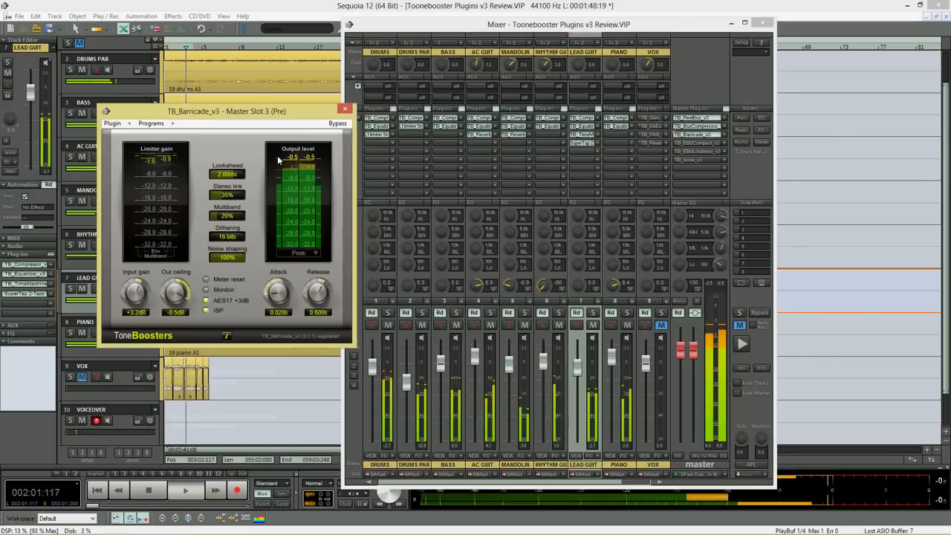
left_click(340, 126)
left_click(341, 126)
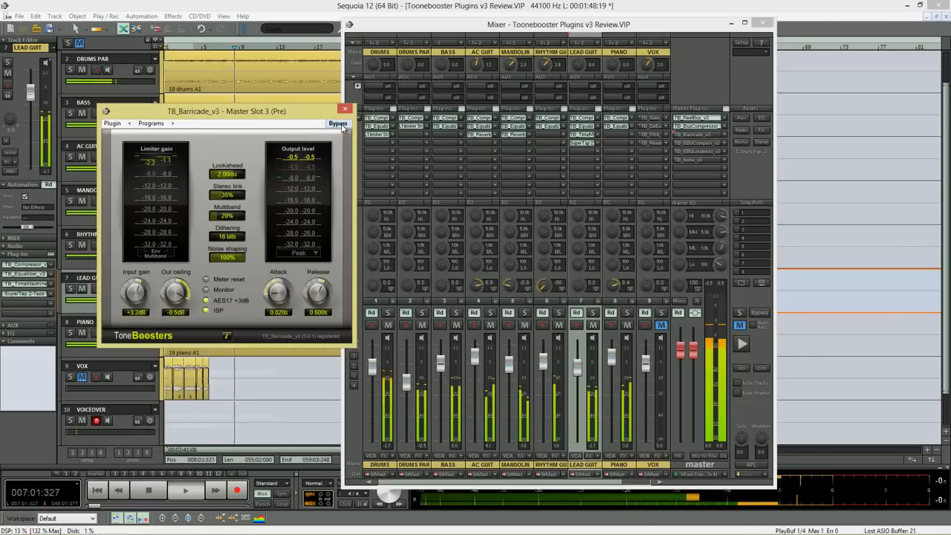
left_click(340, 125)
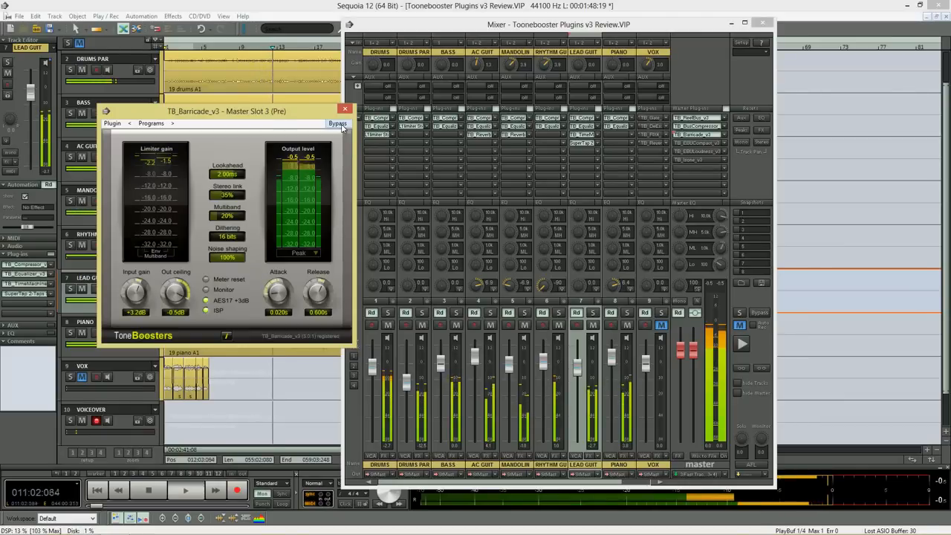
key("space")
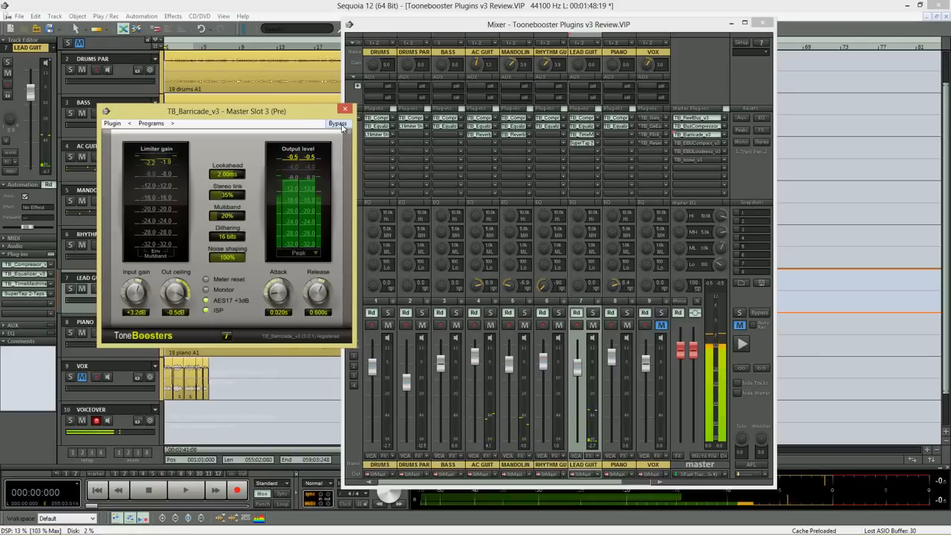
left_click(344, 109)
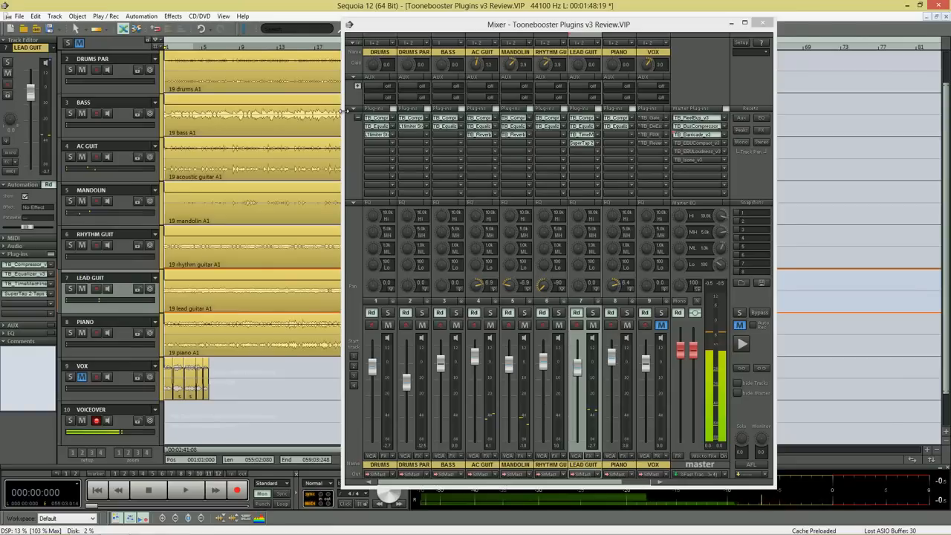
Open the master's TB_EBUCompact_v3 and TB_EBULoudness_v3 meters and place both windows clear of the master plug-in list
left_click(698, 143)
left_click_drag(520, 115, 195, 57)
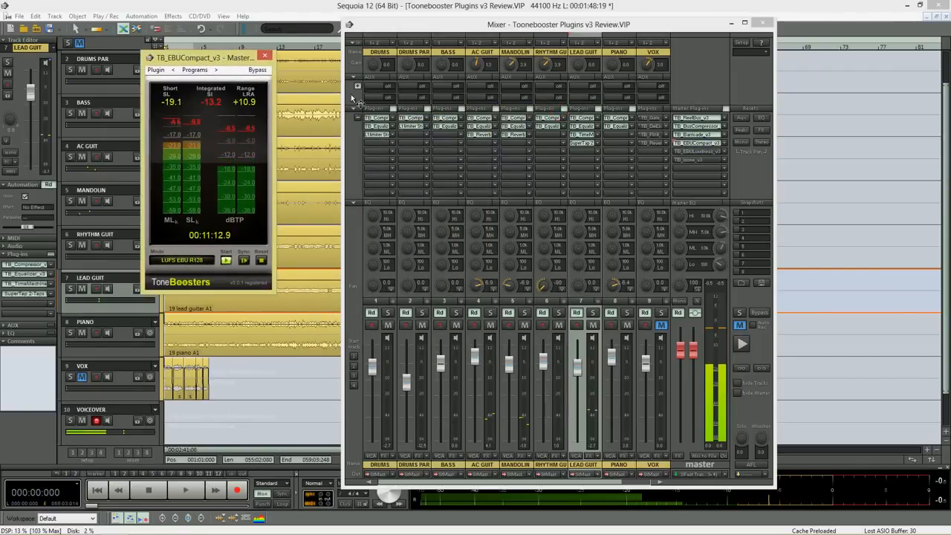
left_click(702, 151)
left_click_drag(664, 131, 251, 274)
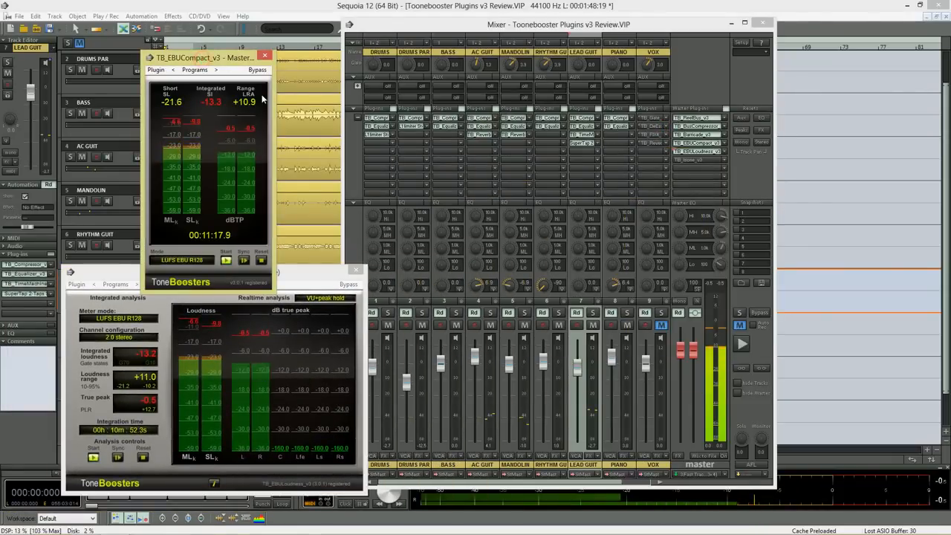
Close TB_EBUCompact_v3, examine TB_EBULoudness_v3's meter modes and channel configurations without changing them, and close that meter too
left_click(264, 55)
left_click_drag(247, 281, 252, 111)
left_click(133, 151)
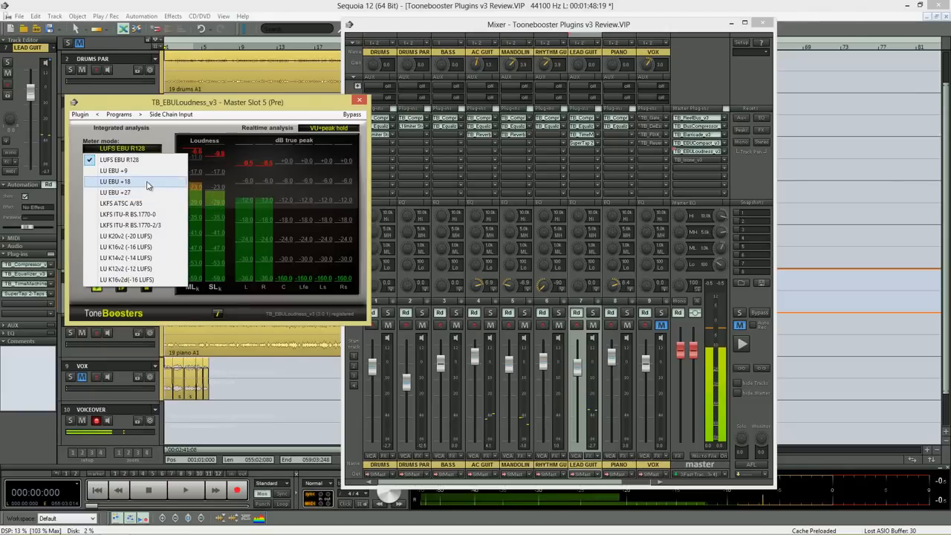
left_click(184, 113)
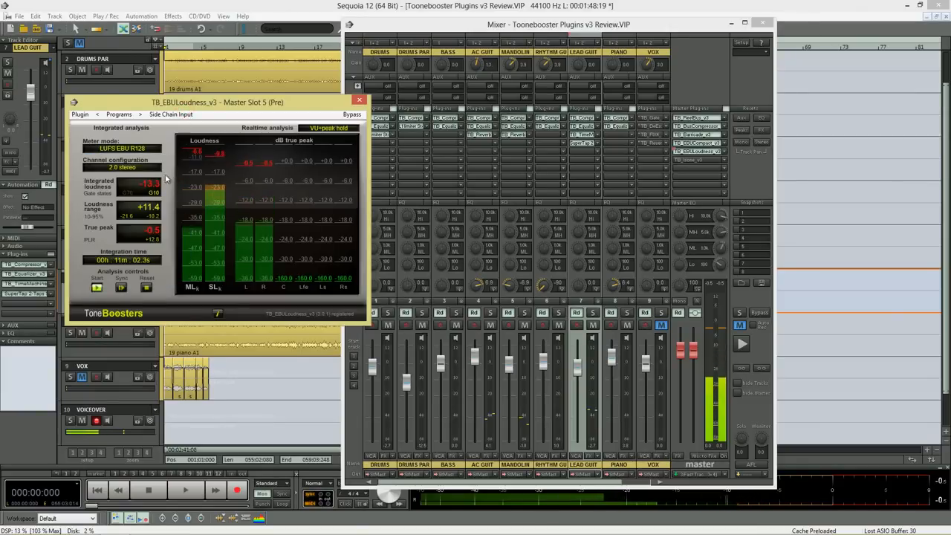
left_click(128, 167)
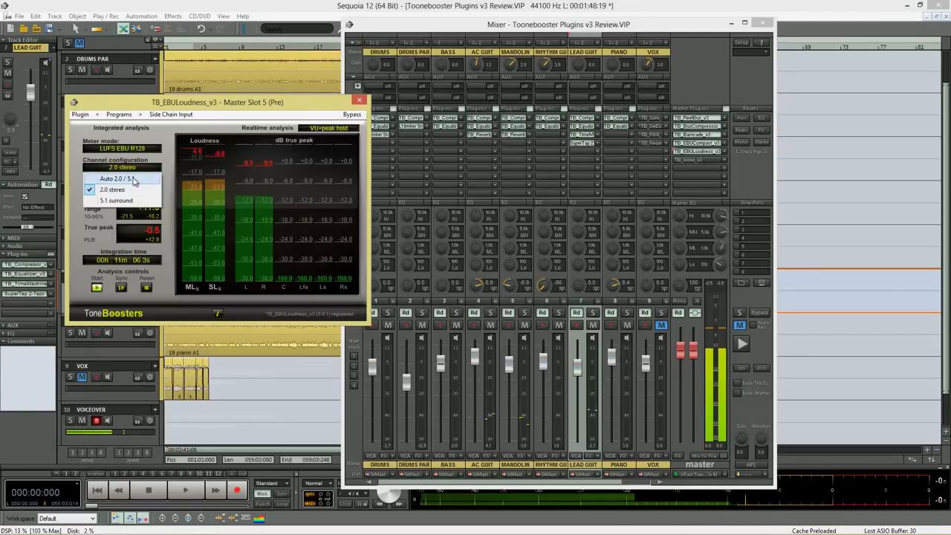
left_click(178, 104)
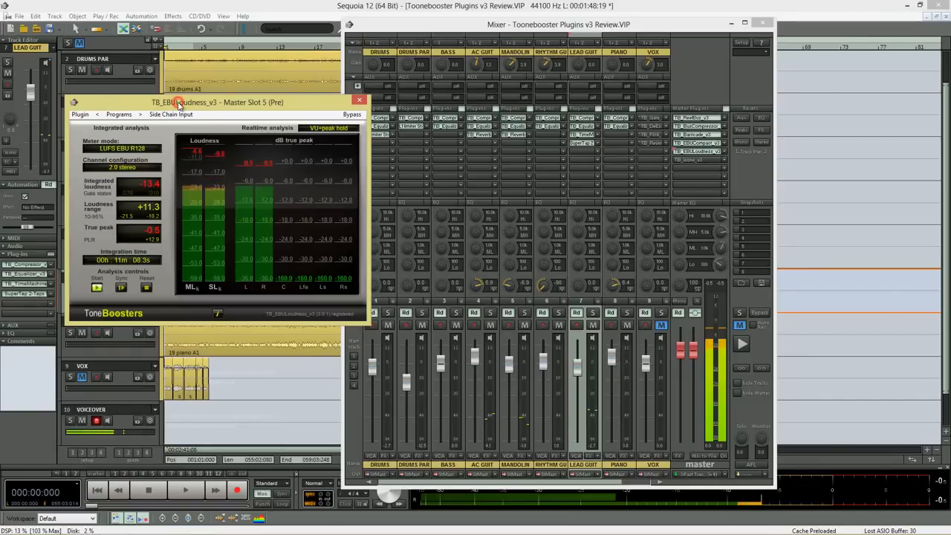
left_click(359, 100)
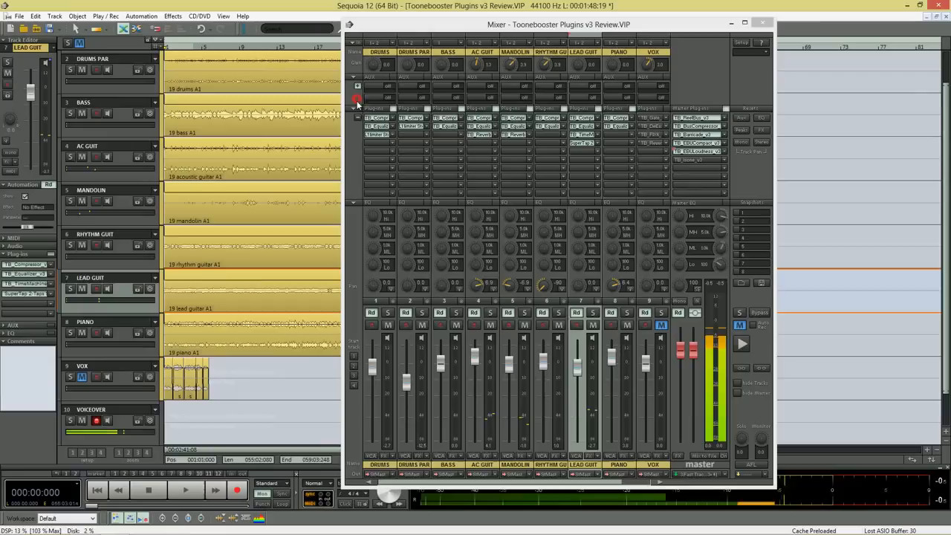
Open the master's TB_Isone_v3 beside the mixer, bypass it, and examine its programs, channel modes and speaker presets
left_click(698, 162)
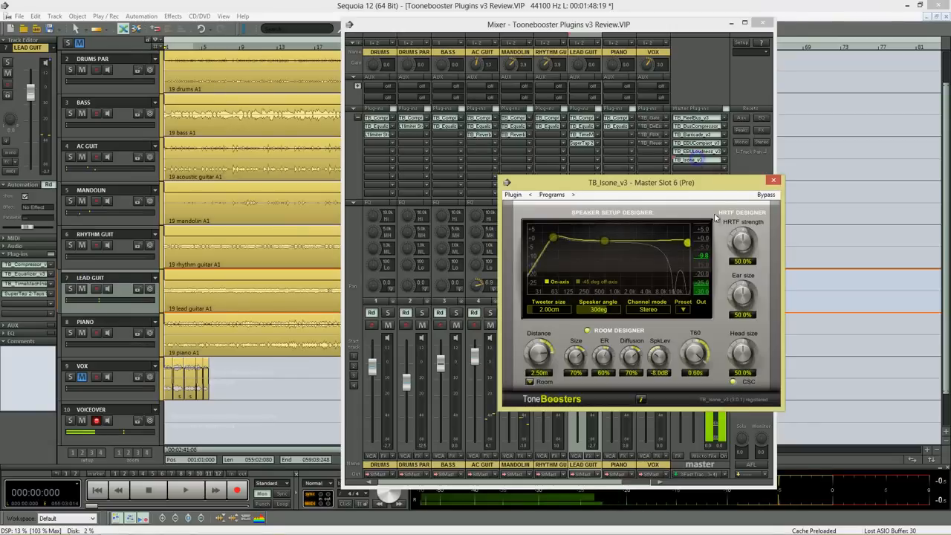
left_click_drag(653, 181, 282, 143)
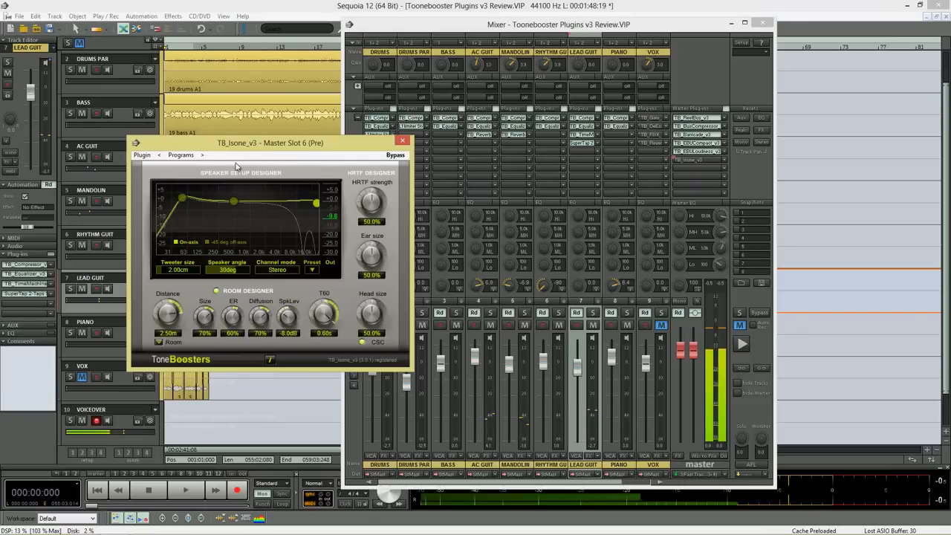
left_click(182, 156)
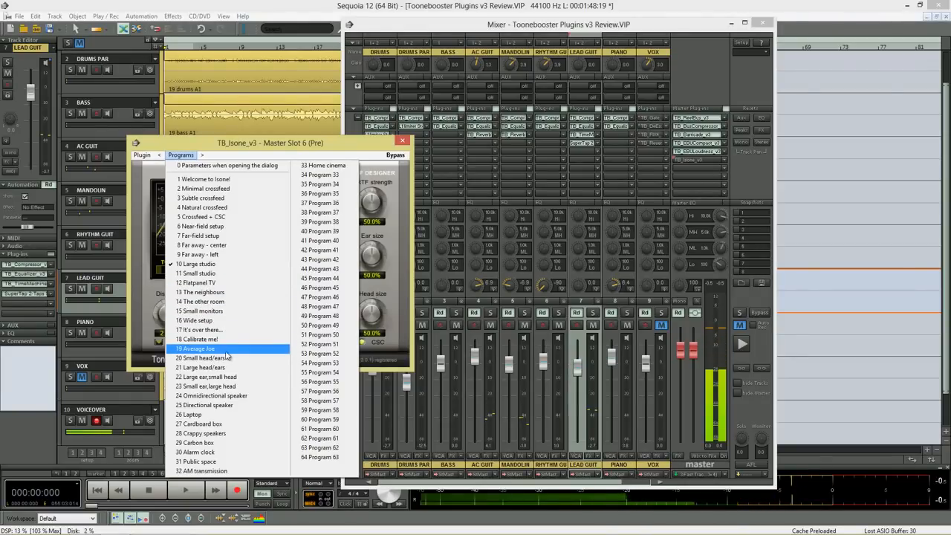
left_click(285, 145)
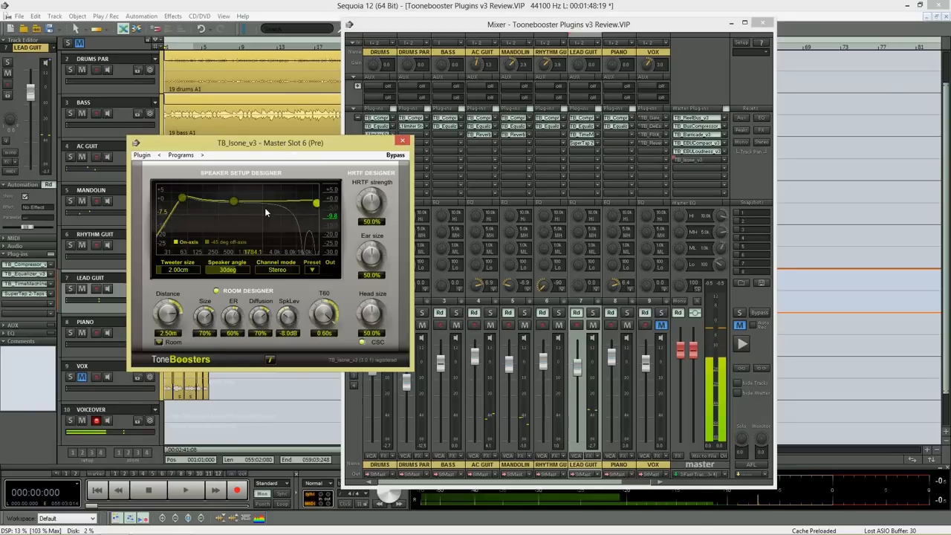
left_click(281, 271)
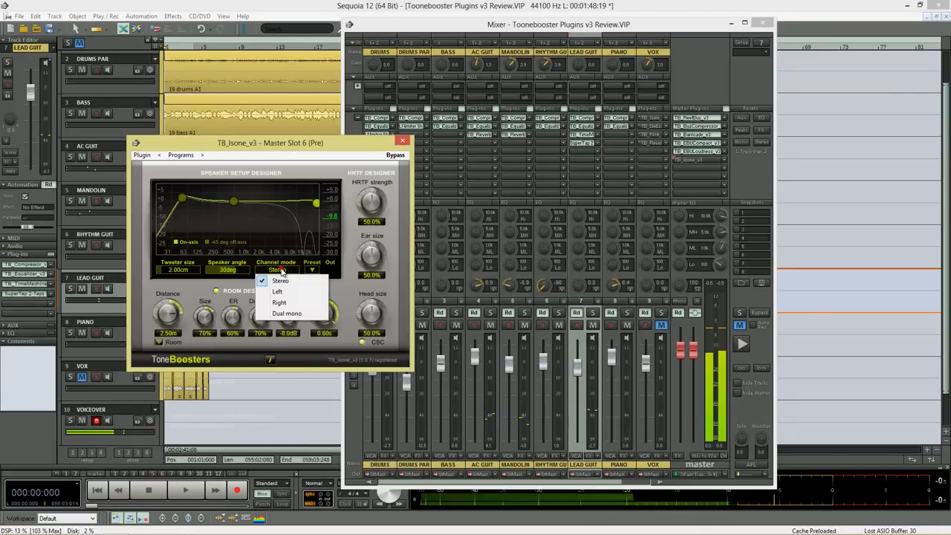
left_click(313, 269)
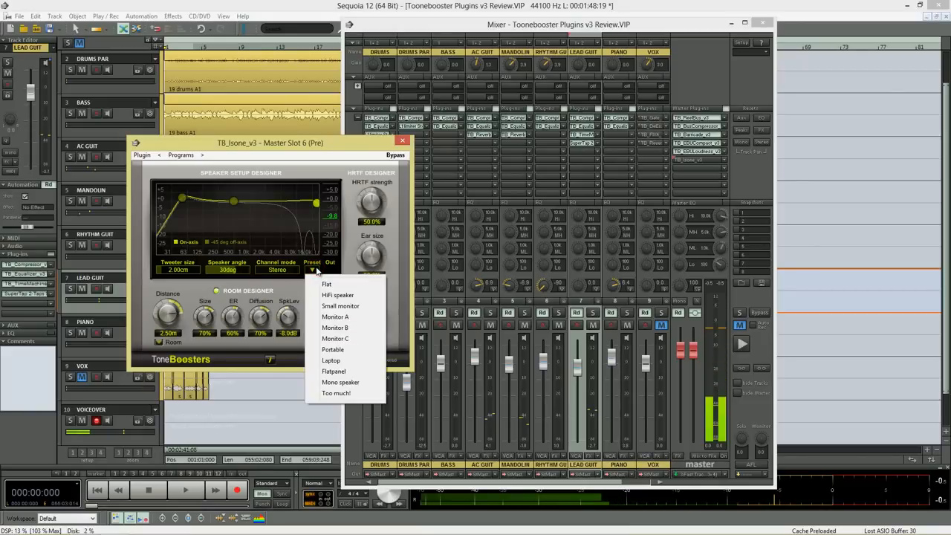
Set TB_Isone_v3's head size to 54.5% and ear size to 46.5%, close it, and deactivate the master's two EBU meters
left_click(250, 288)
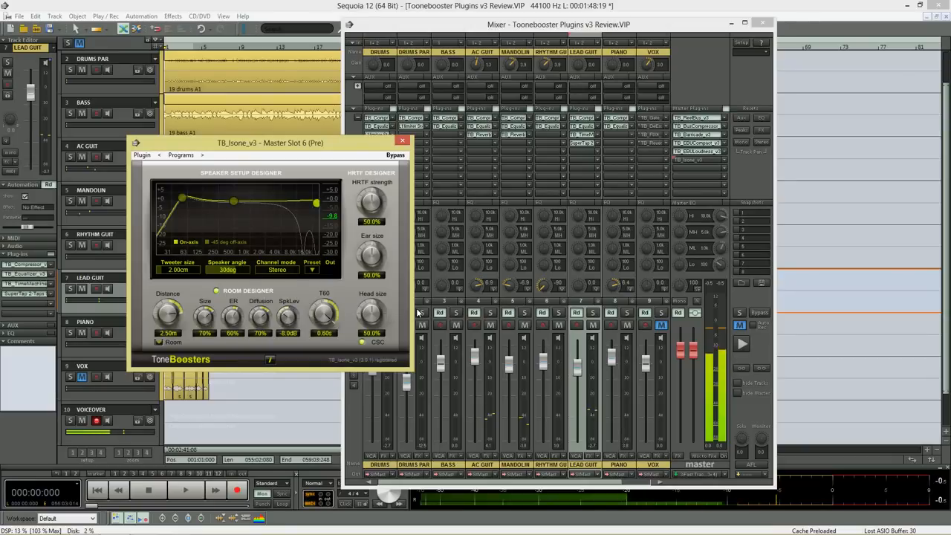
left_click_drag(364, 320, 372, 312)
left_click_drag(376, 261, 380, 257)
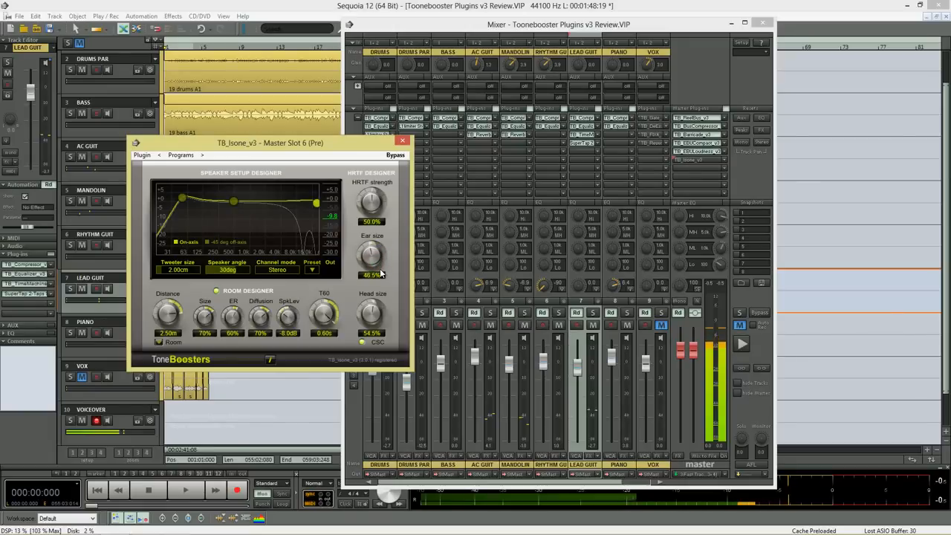
left_click(403, 140)
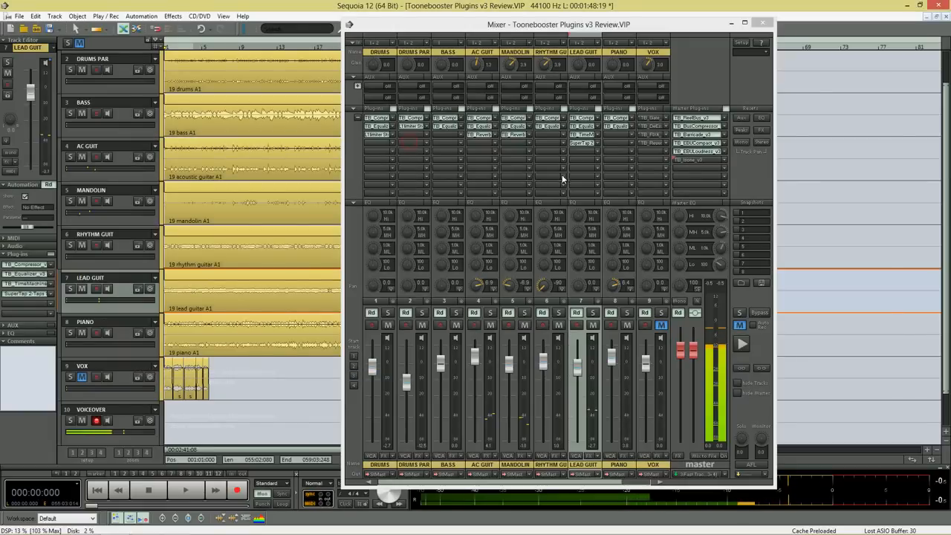
left_click(717, 143)
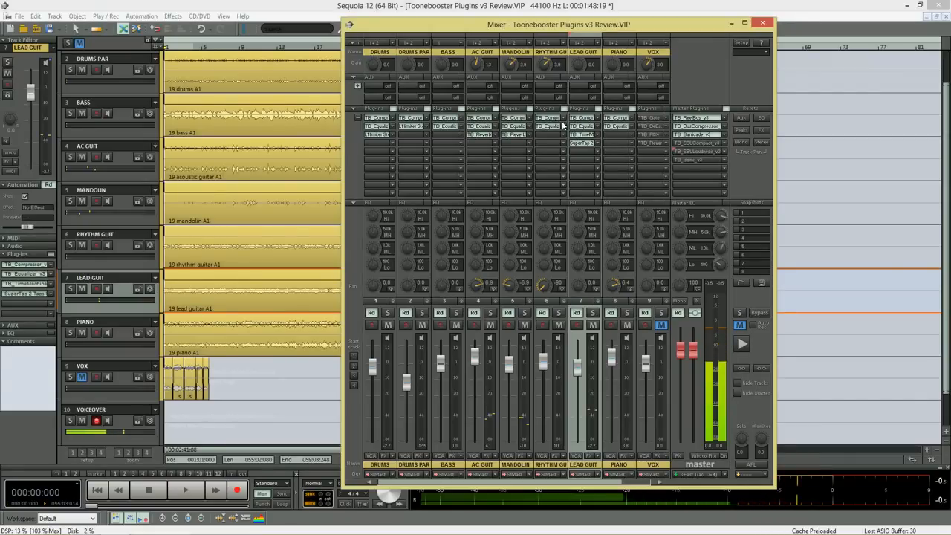
Open the RHYTHM GUIT track's TB_Compressor_v3 and TB_Equalizer_v3 and place both windows clear of the mixer's plug-in lists
left_click(546, 119)
left_click_drag(546, 112, 326, 79)
left_click(545, 124)
left_click_drag(544, 138, 609, 78)
left_click_drag(338, 80, 305, 47)
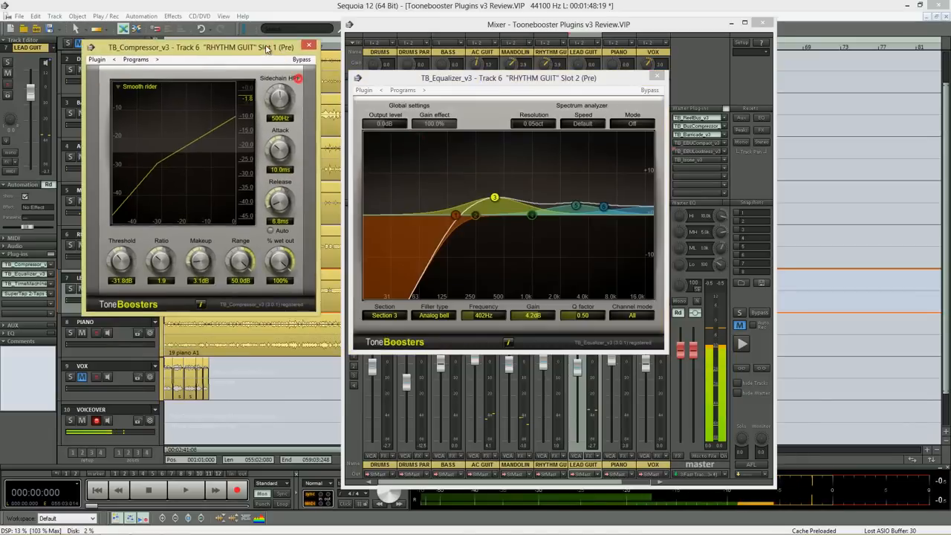
left_click_drag(423, 81, 152, 227)
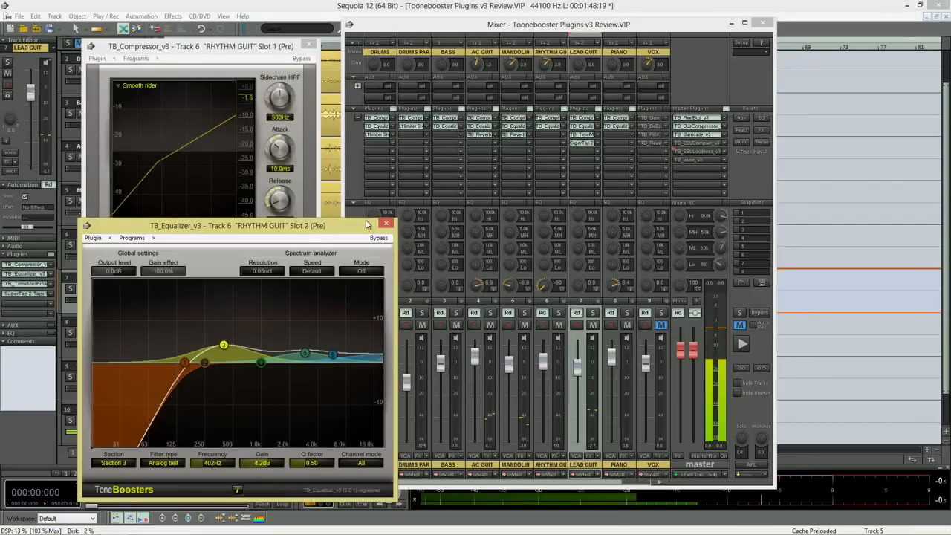
left_click_drag(348, 225, 357, 226)
Review the RHYTHM GUIT equalizer and compressor settings in turn without changing them, and close both plug-ins
left_click(334, 228)
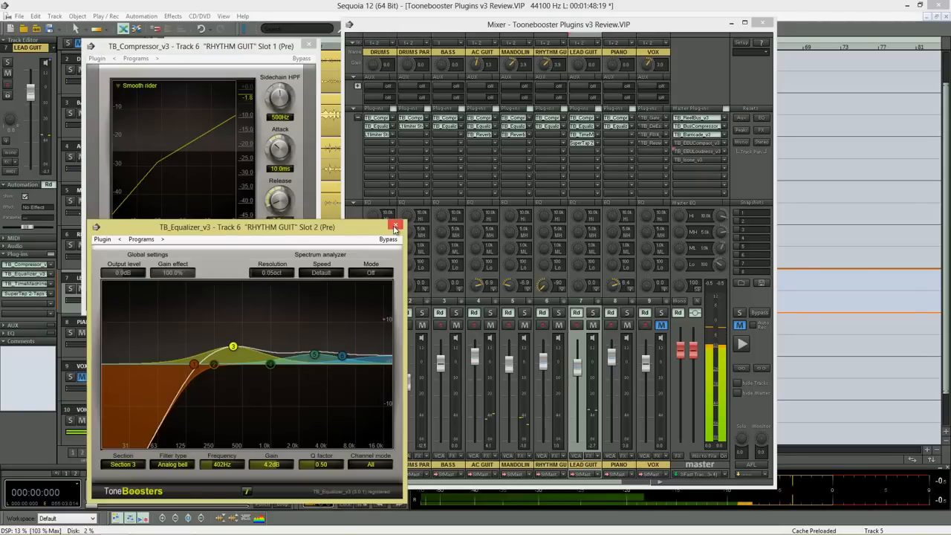
left_click(239, 46)
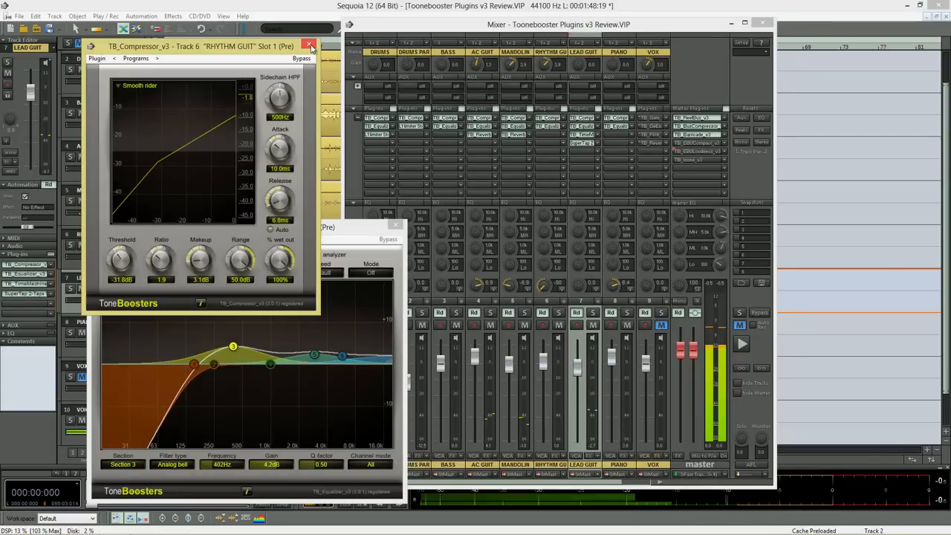
left_click(309, 45)
left_click(394, 225)
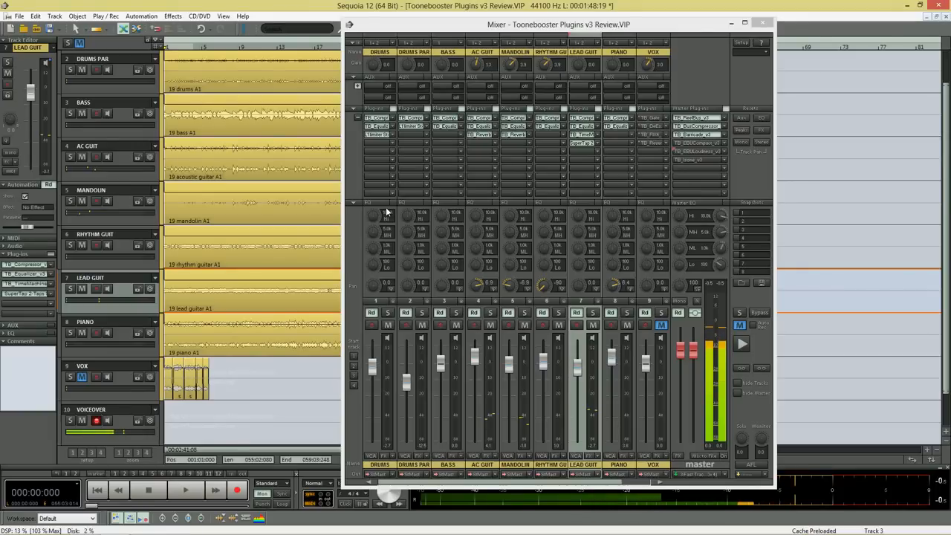
Play the mix and open the master's TB_ReelBus_v3, TB_BusCompressor_v3 and TB_Barricade_v3 side by side, with the mixer out of view
key("space")
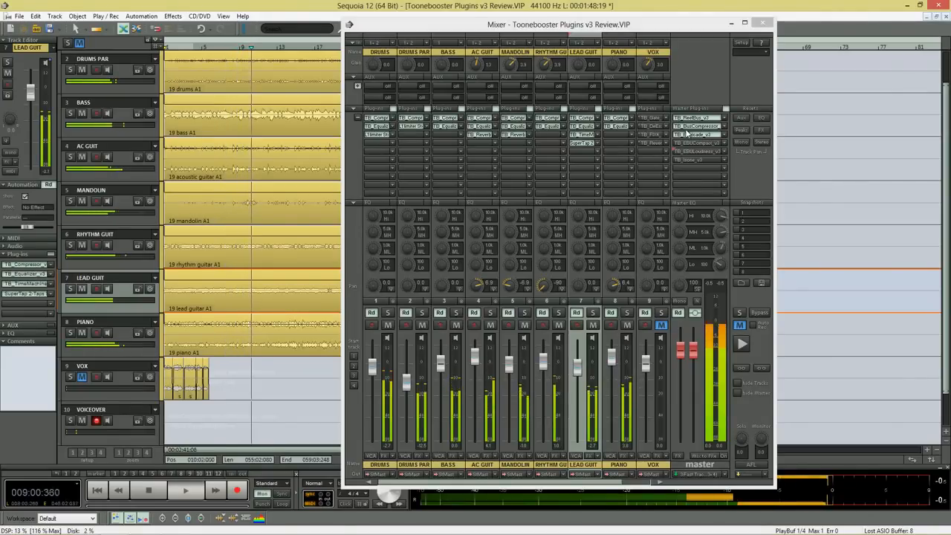
left_click(696, 119)
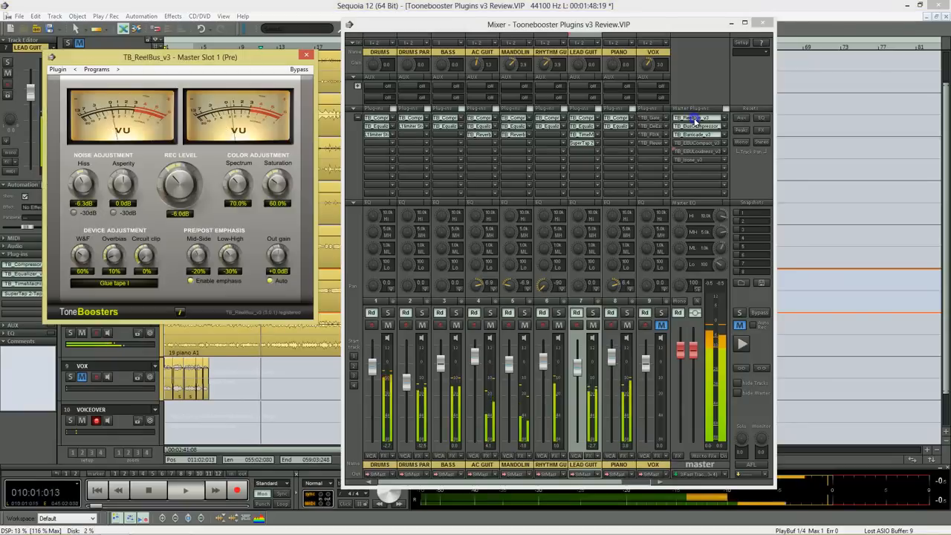
left_click(695, 127)
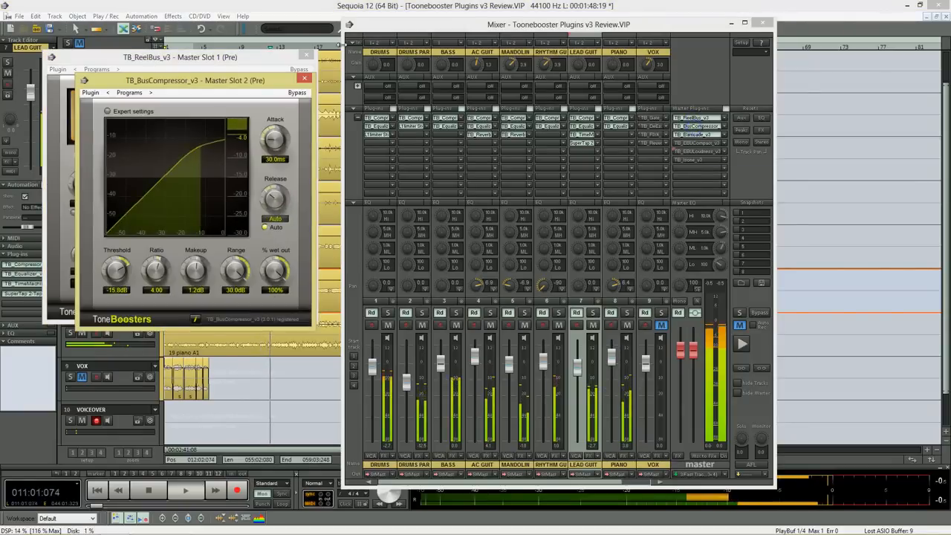
left_click_drag(265, 79, 508, 47)
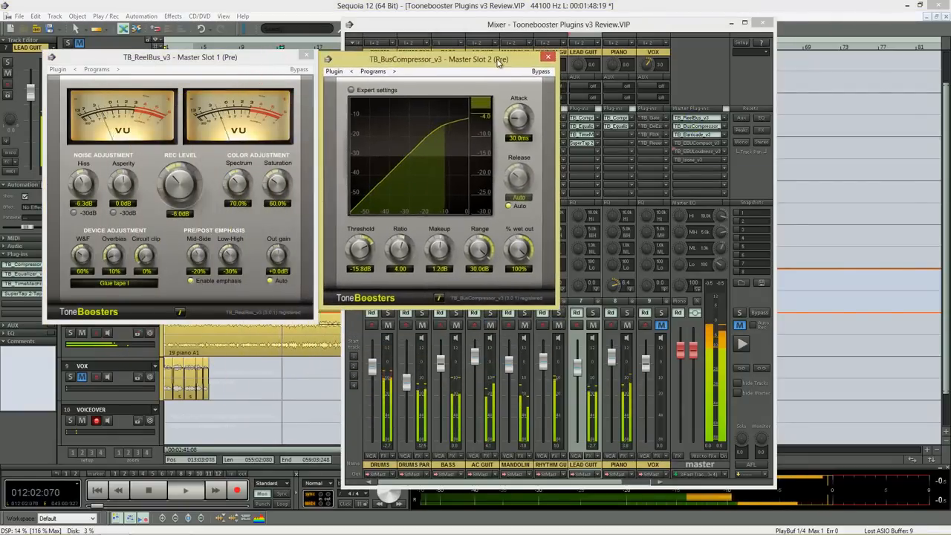
left_click(698, 135)
left_click_drag(267, 100, 687, 65)
left_click(687, 34)
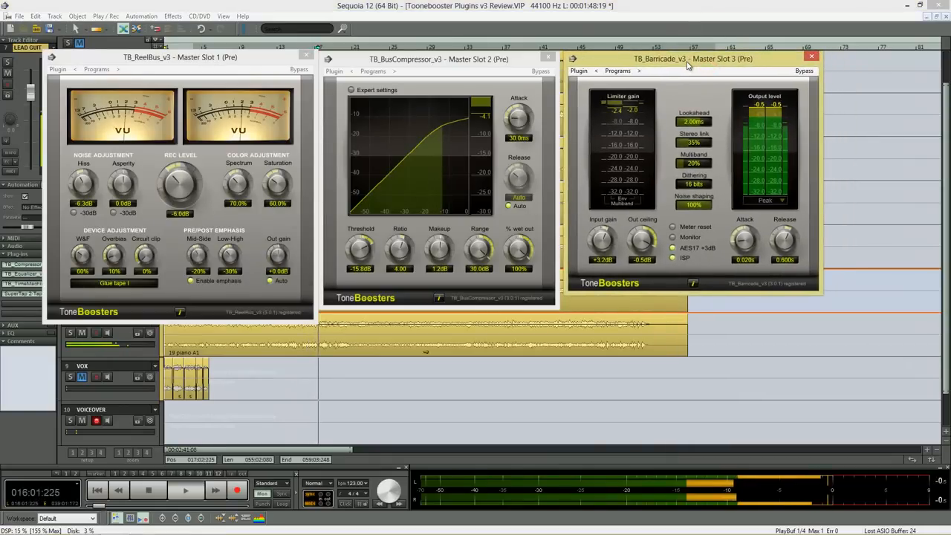